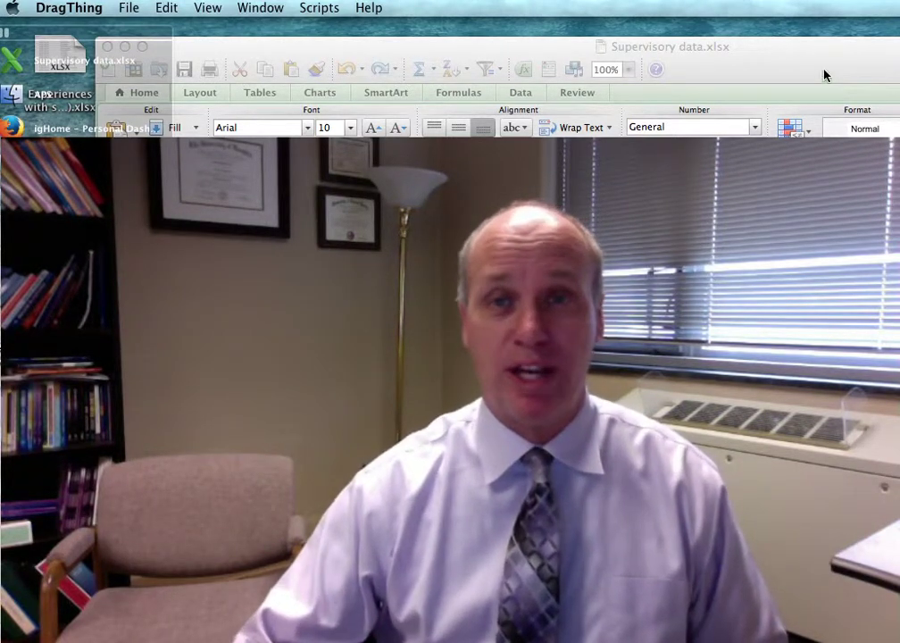
# Step: Insert a blank column before the years-in-position column of Supervisory data.xlsx and head it "Group Years"
pyautogui.click(806, 67)
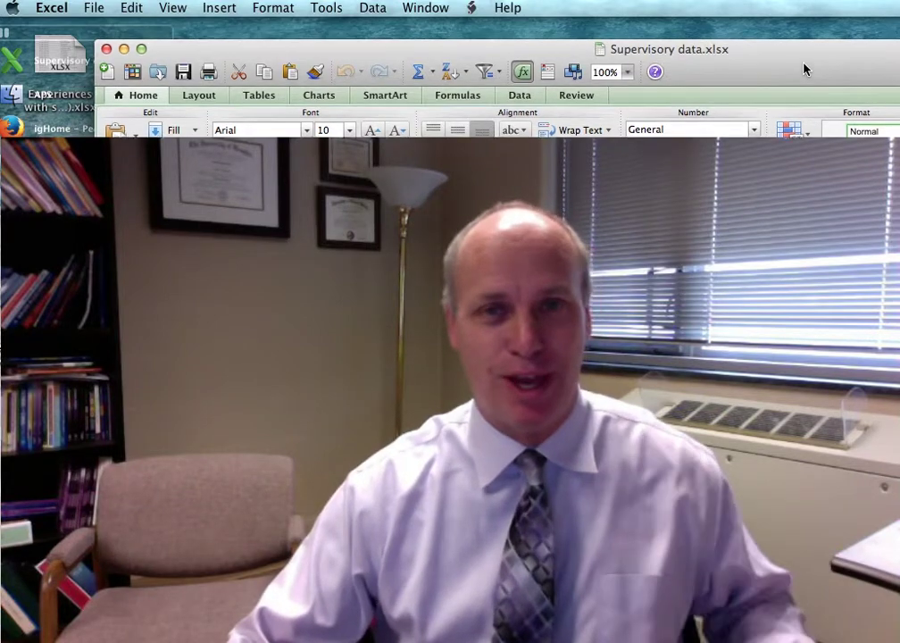
pyautogui.moveTo(804, 62); pyautogui.dragTo(752, 47)
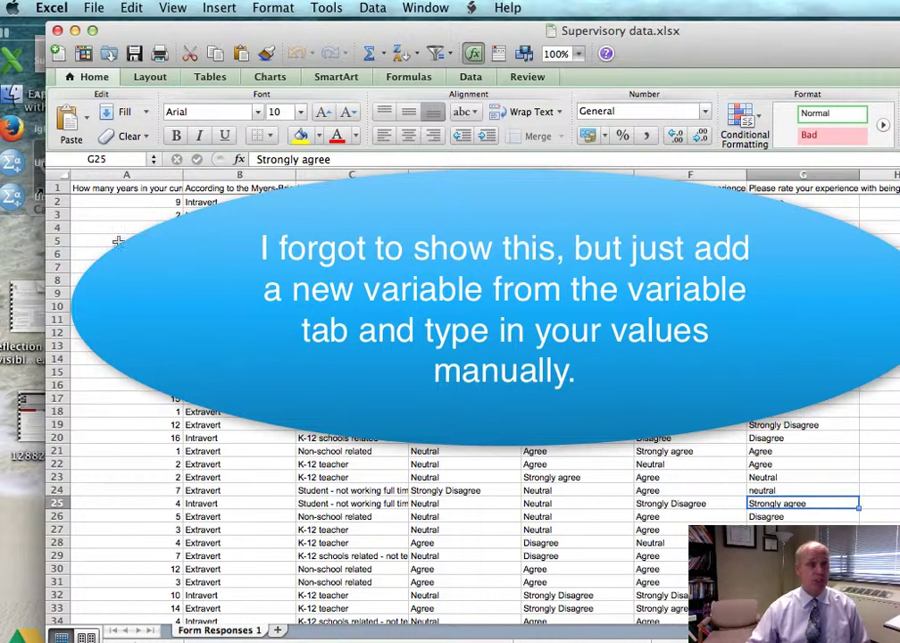
pyautogui.click(135, 175)
pyautogui.rightClick(137, 176)
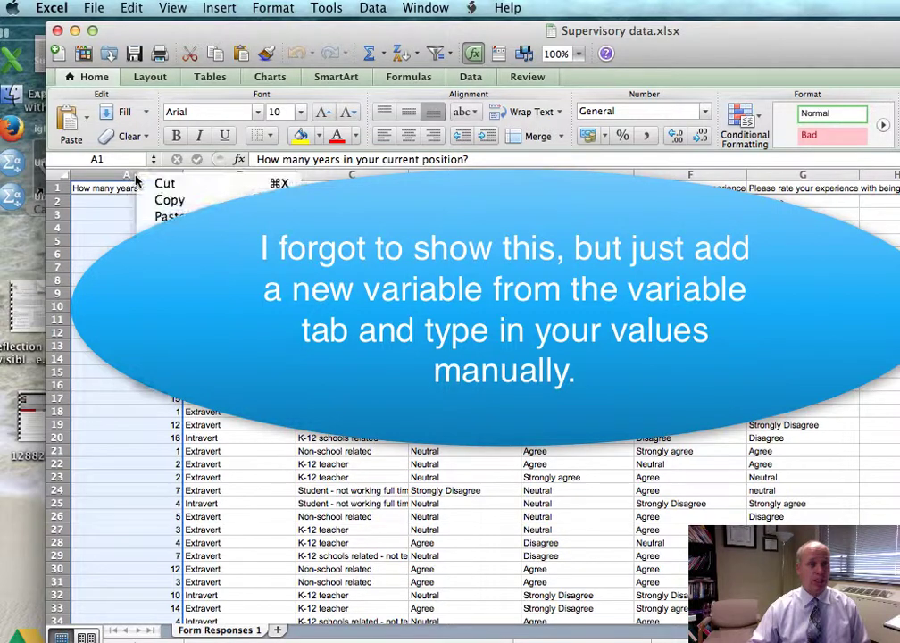
pyautogui.click(171, 257)
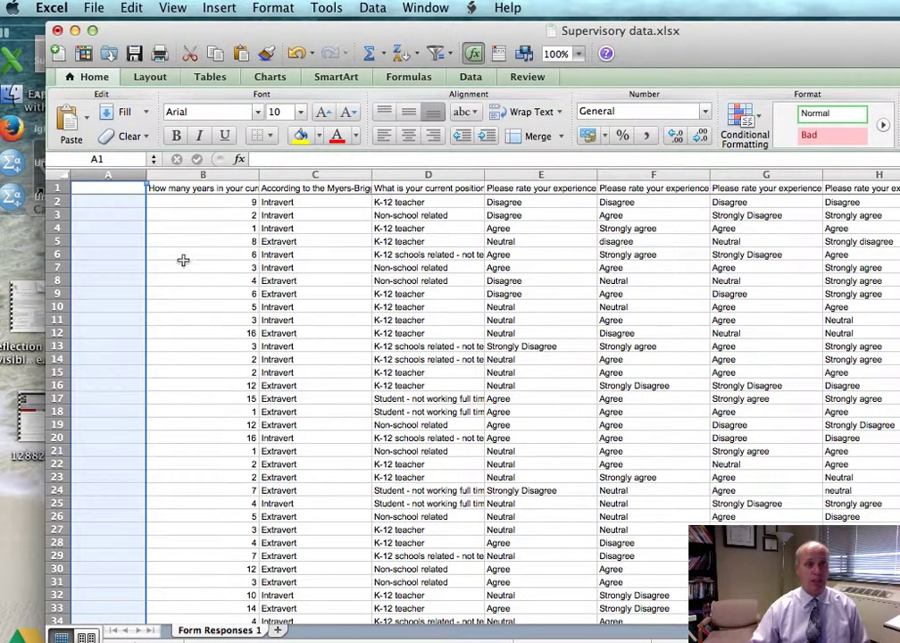
pyautogui.click(131, 189)
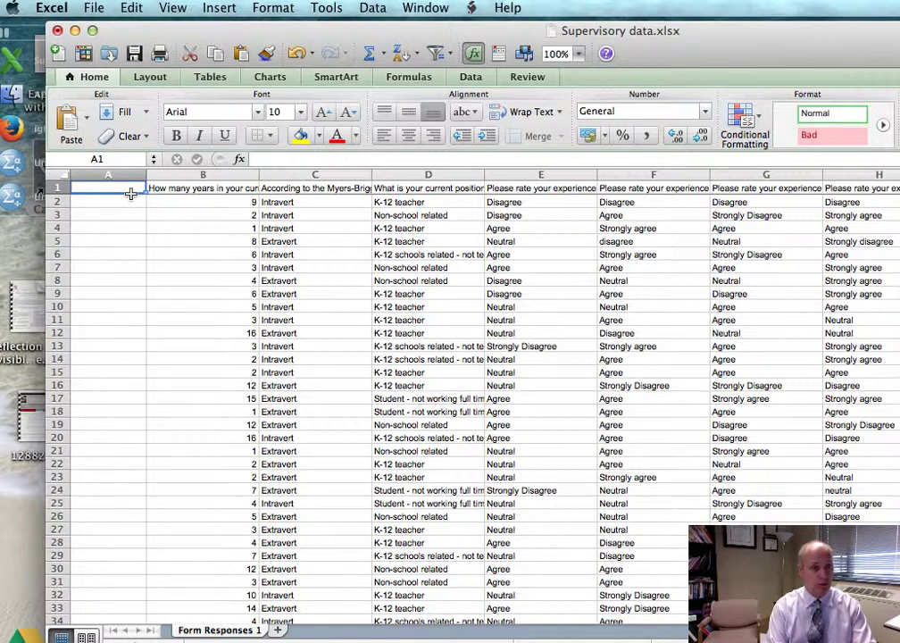
pyautogui.write('Group Years')
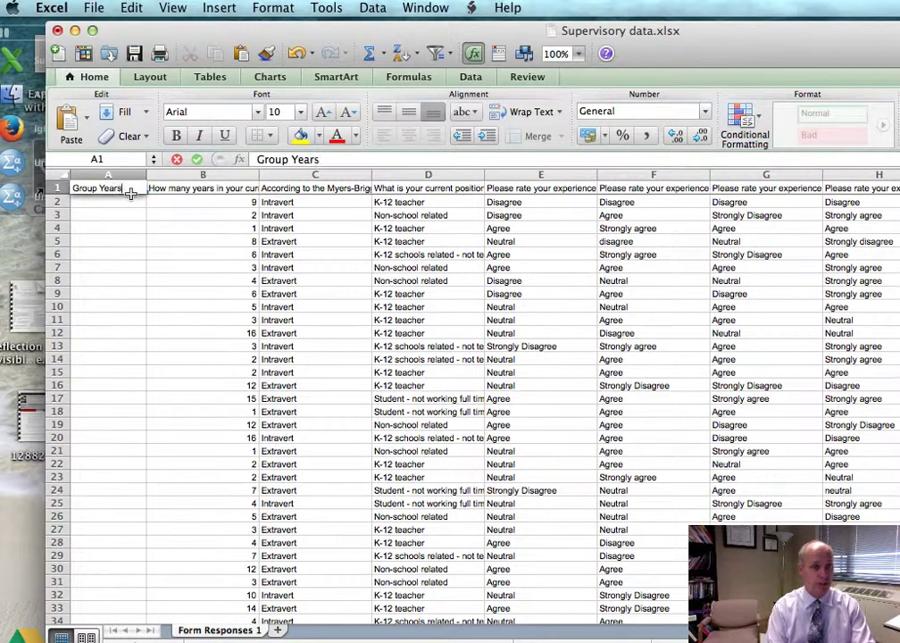
pyautogui.press('Return')
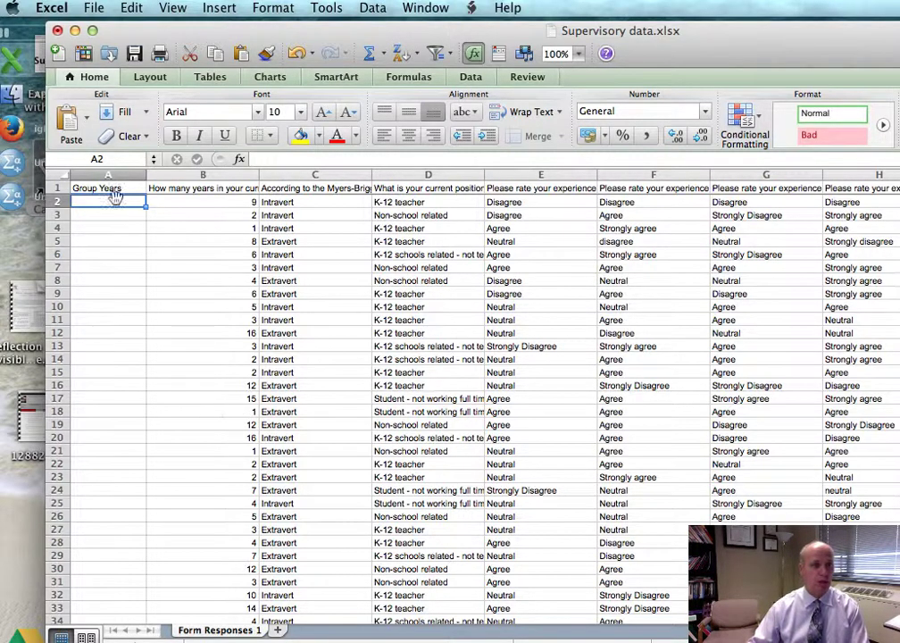
# Step: Sort the whole sheet by "How many years in your current position?" from smallest to largest, treating the first row as headers
pyautogui.click(55, 174)
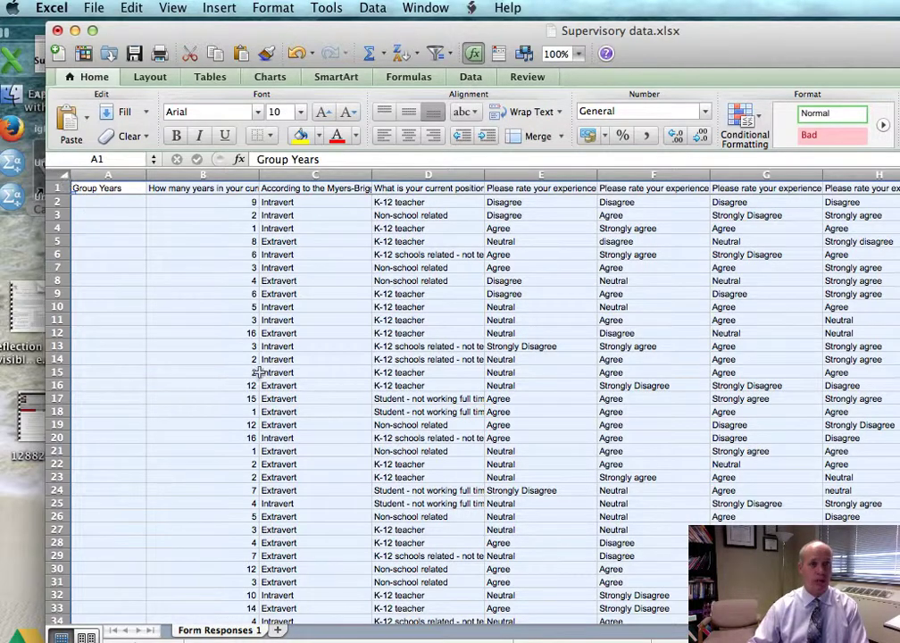
pyautogui.click(375, 9)
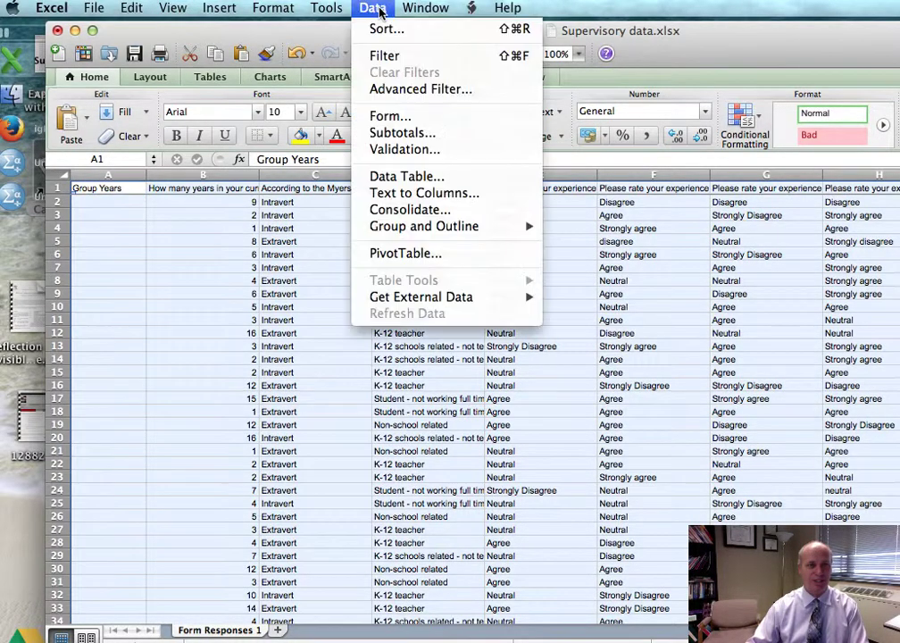
pyautogui.click(383, 30)
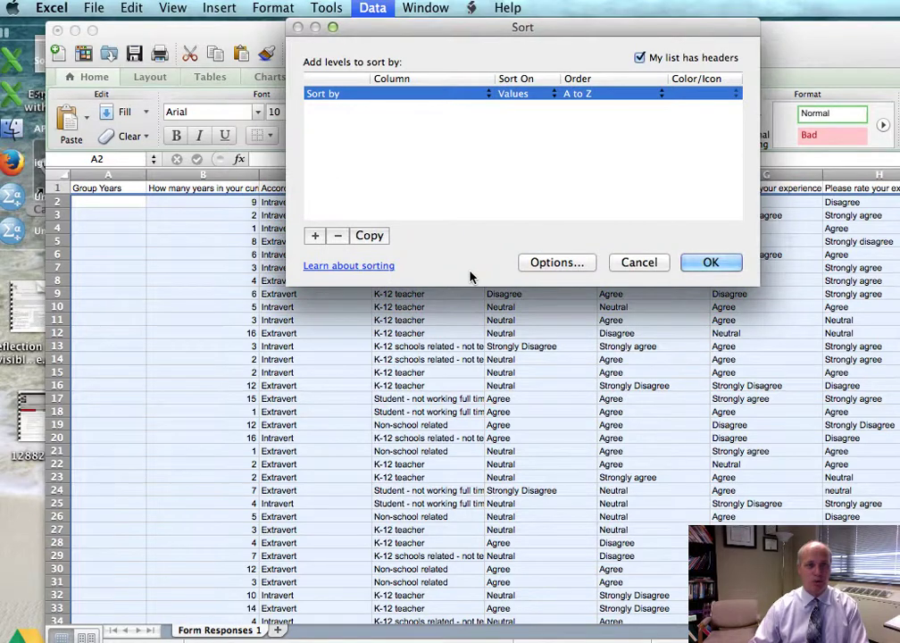
pyautogui.click(464, 94)
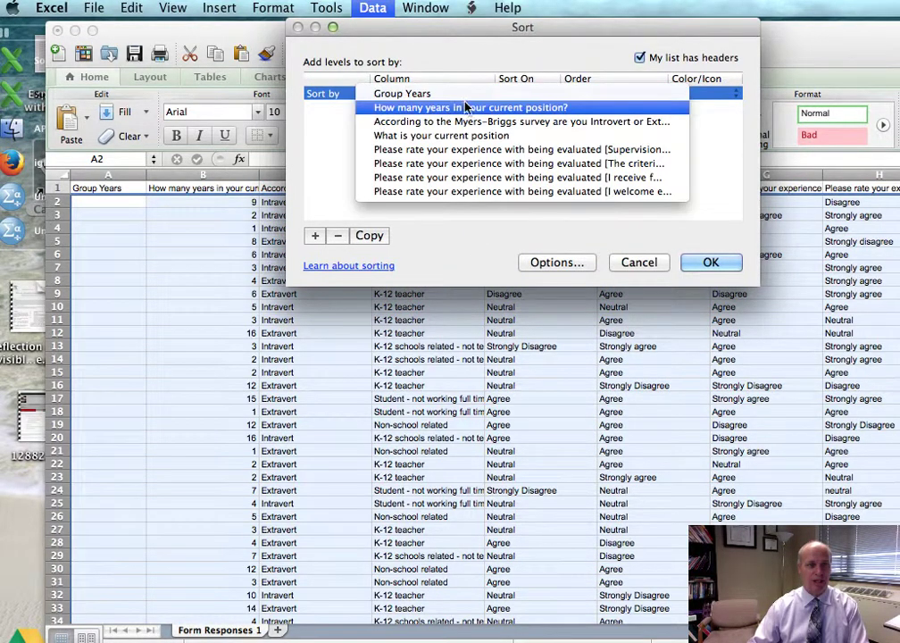
pyautogui.click(463, 107)
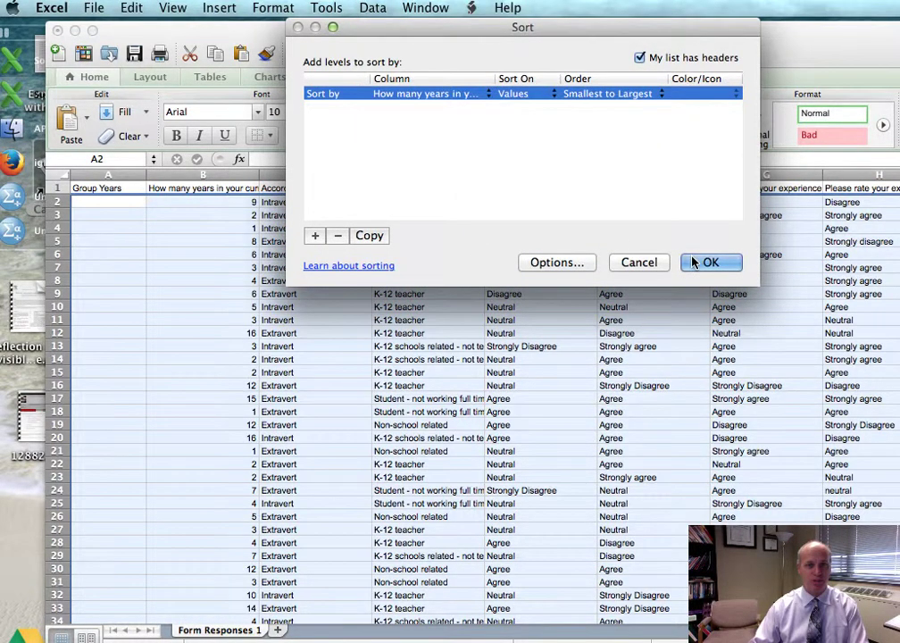
pyautogui.click(701, 262)
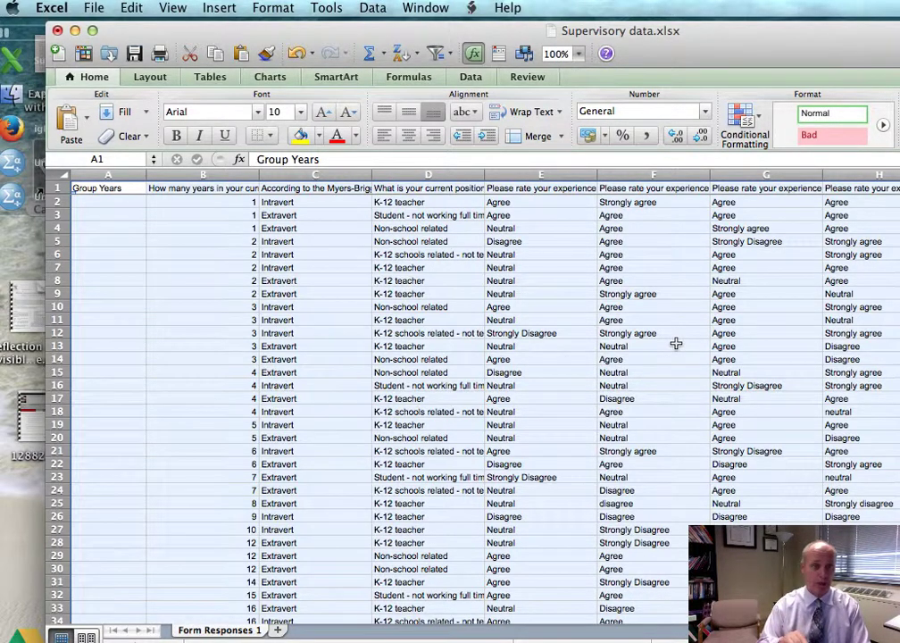
# Step: Enter group code 1 in A2 and fill it down to A20, covering respondents with 1 to 5 years
pyautogui.click(118, 204)
pyautogui.write('1')
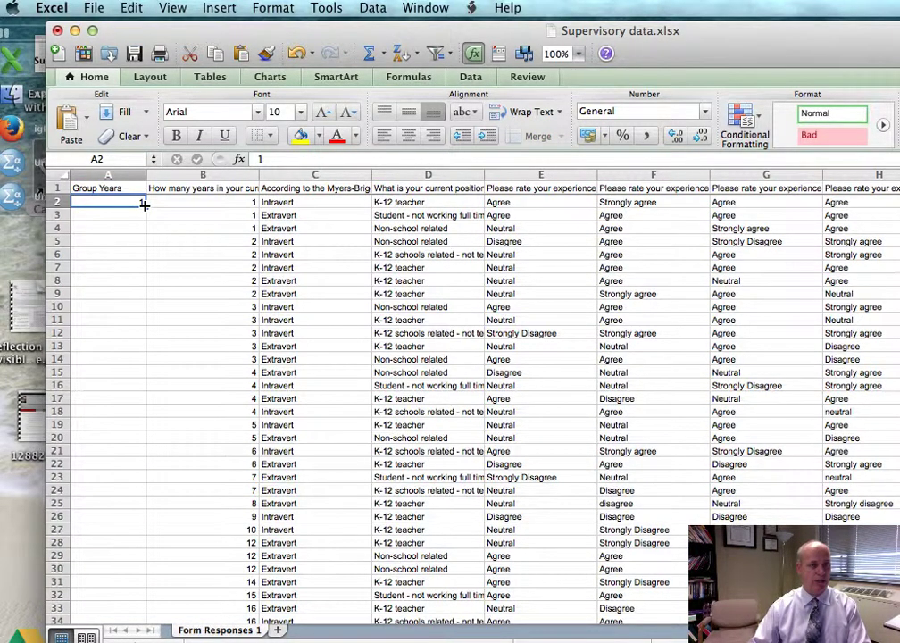
pyautogui.moveTo(144, 205); pyautogui.dragTo(144, 438)
# Step: Enter group code 2 in A21 and fill it down to A27, covering respondents with 6 to 10 years
pyautogui.click(128, 451)
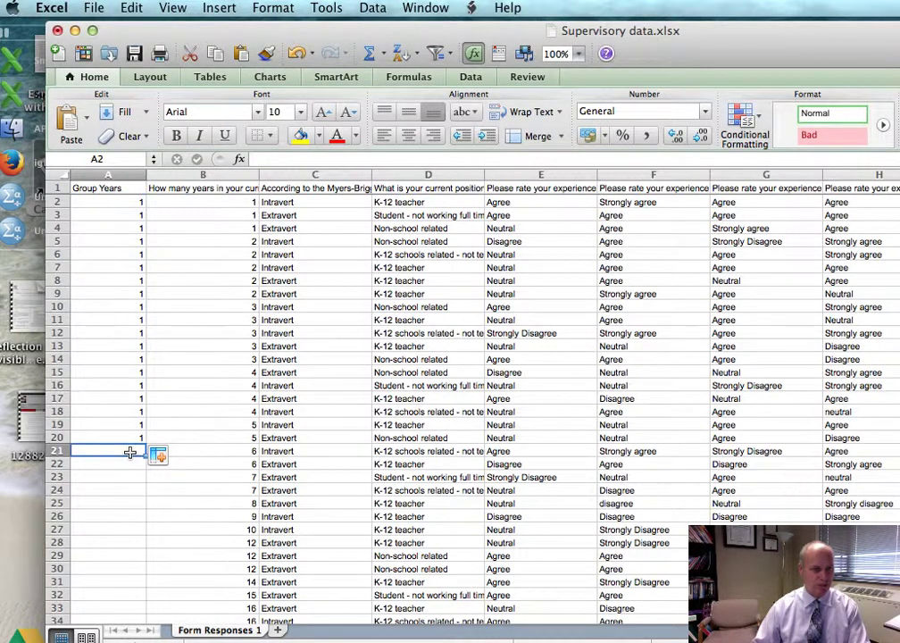
pyautogui.write('2')
pyautogui.press('Return')
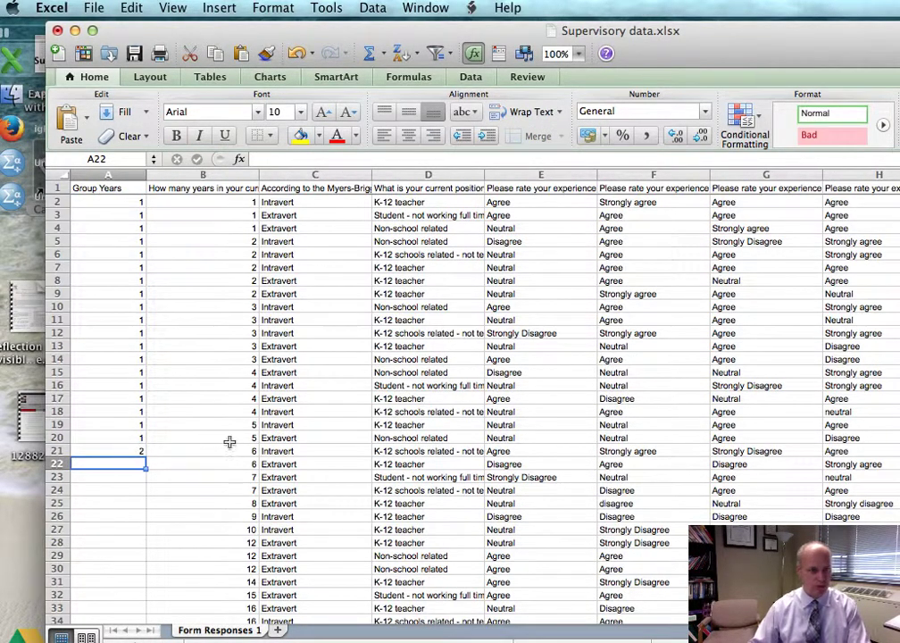
pyautogui.scroll(-3, 231, 442)
pyautogui.click(141, 414)
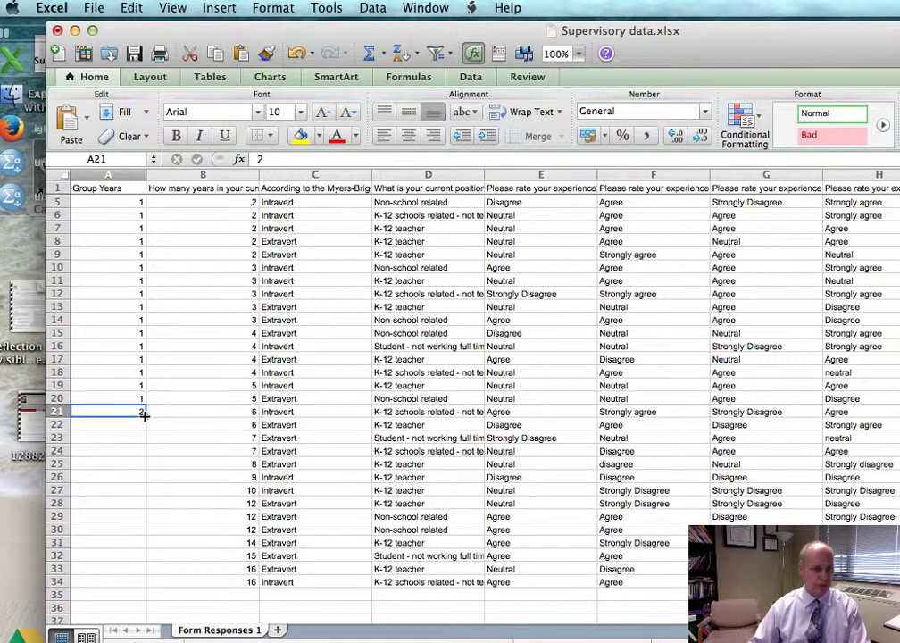
pyautogui.moveTo(145, 419); pyautogui.dragTo(143, 492)
# Step: Enter group code 3 in each cell from A28 to A34, covering respondents with 12 to 16 years
pyautogui.click(128, 503)
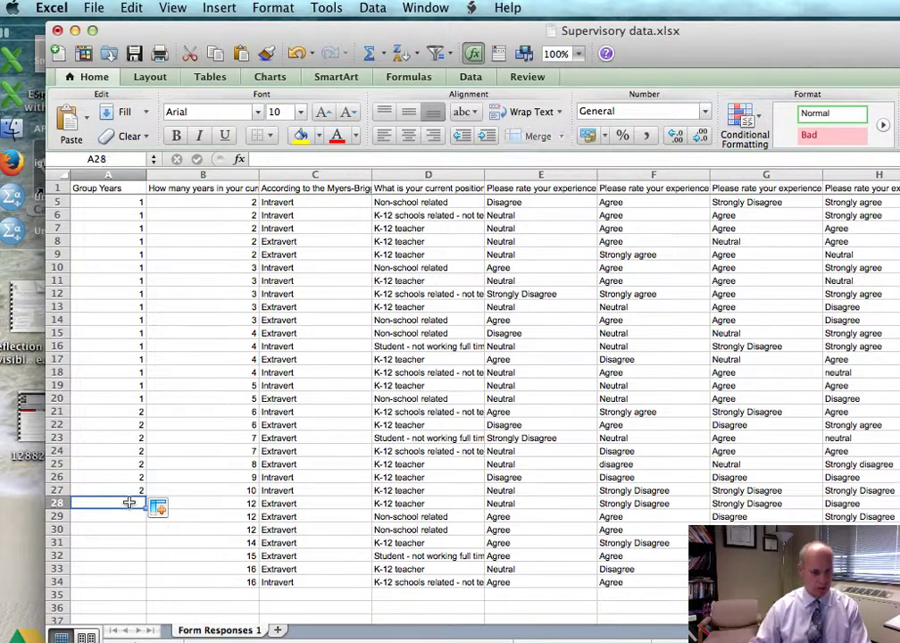
pyautogui.write('3')
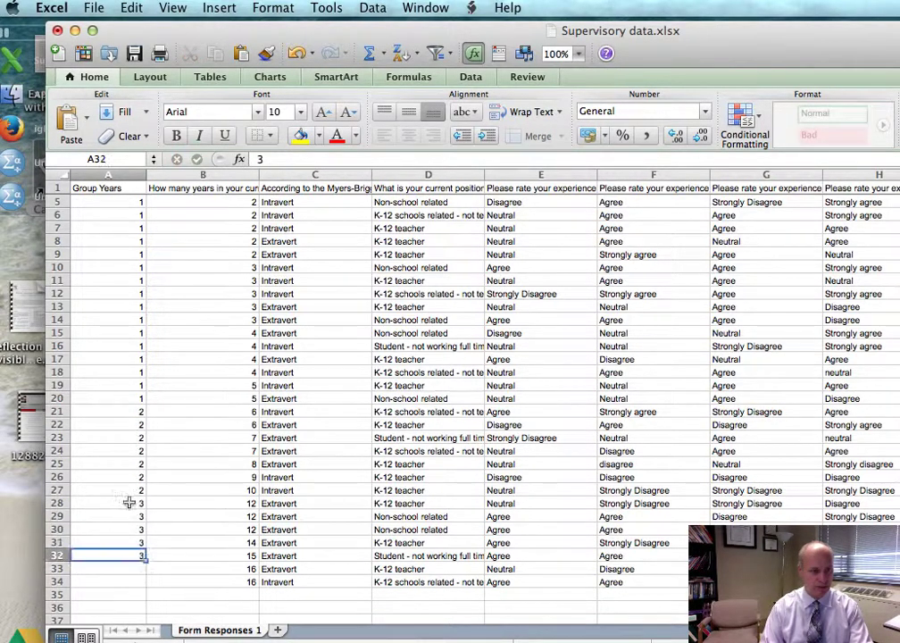
pyautogui.write(' 3 3 3 3 3 3')
pyautogui.press('Return')
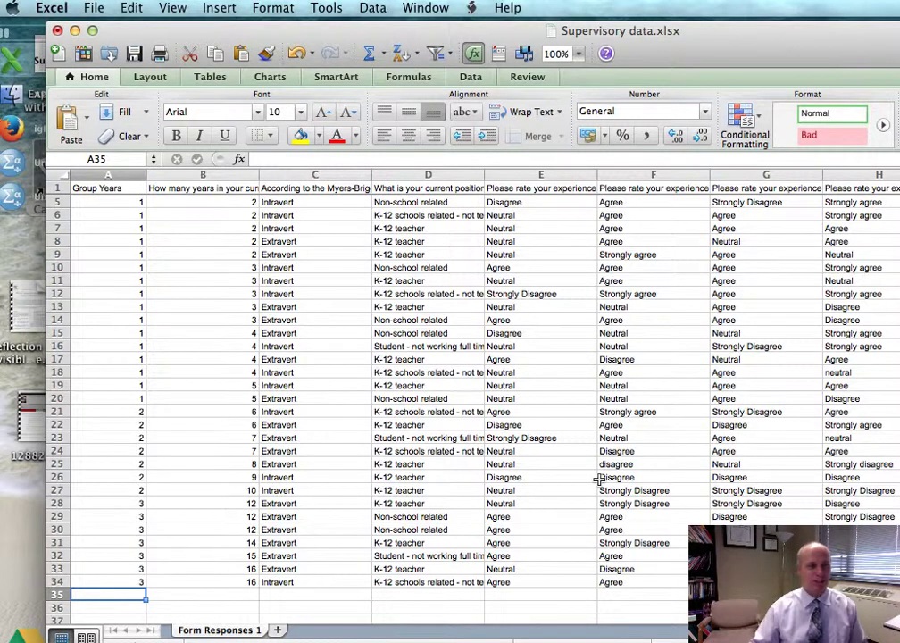
# Step: Switch to supervisory 2.sav in SPSS Statistics, review the value labels of the Supervision variable, and return to the data rows
pyautogui.click(57, 31)
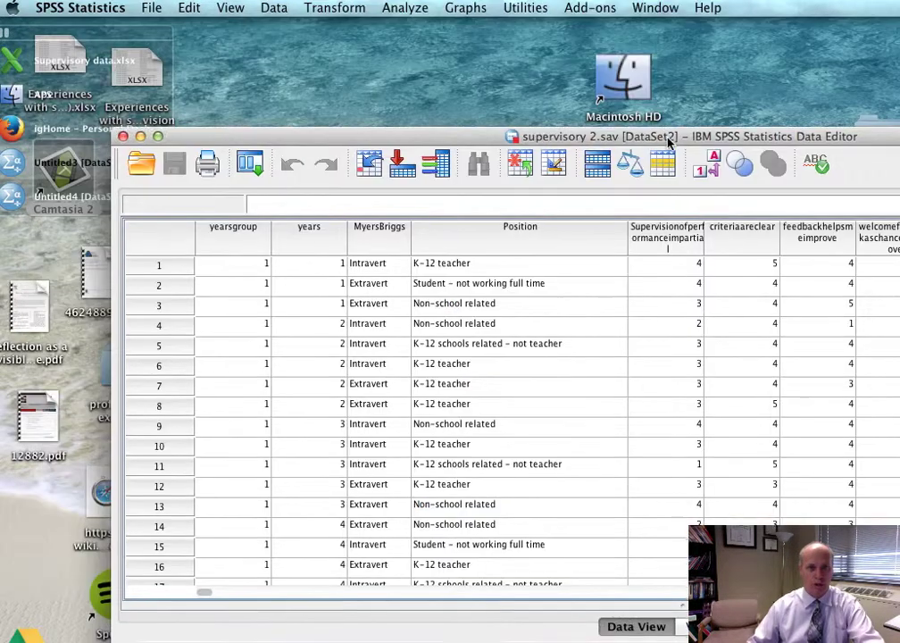
pyautogui.moveTo(670, 124); pyautogui.dragTo(586, 67)
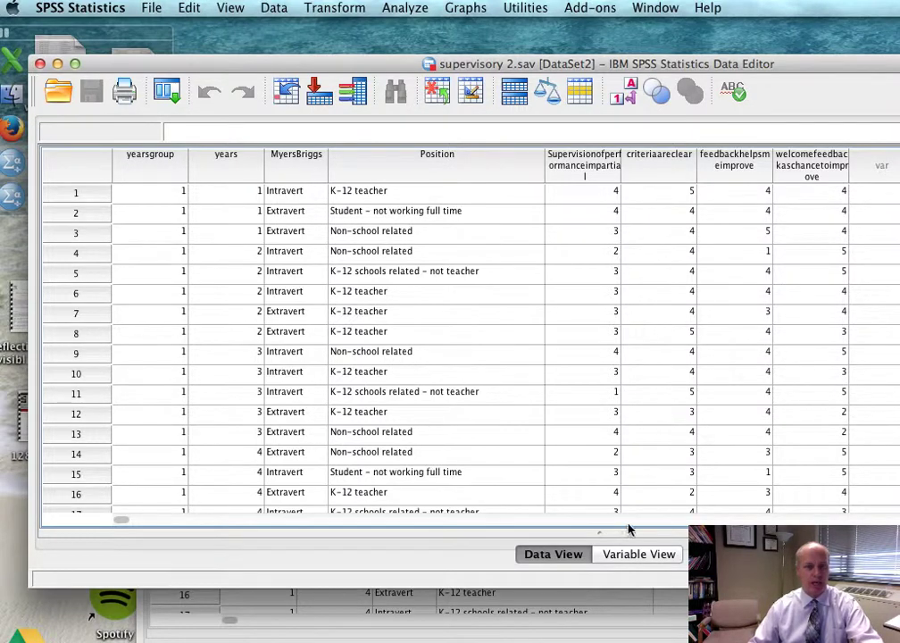
pyautogui.click(629, 556)
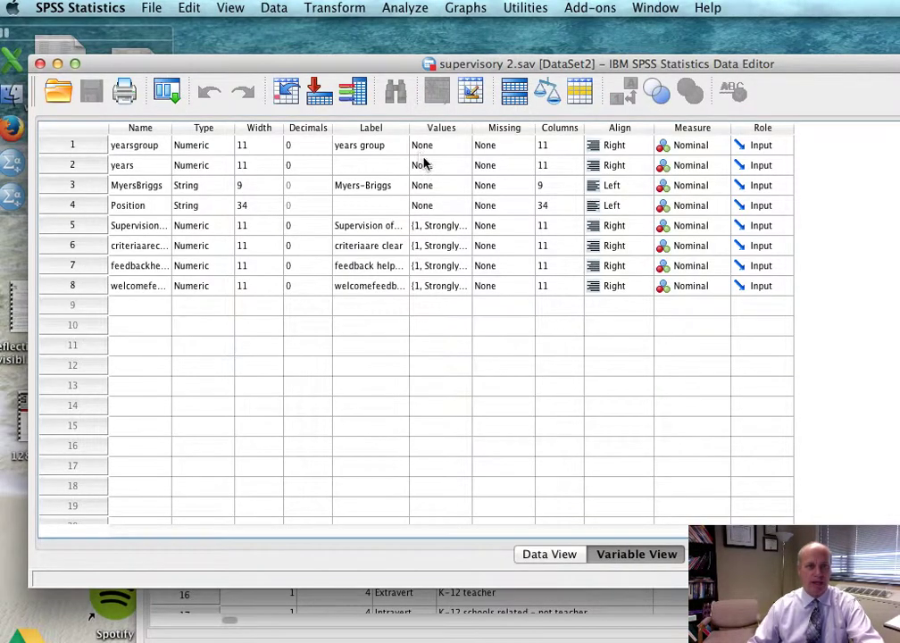
pyautogui.click(461, 227)
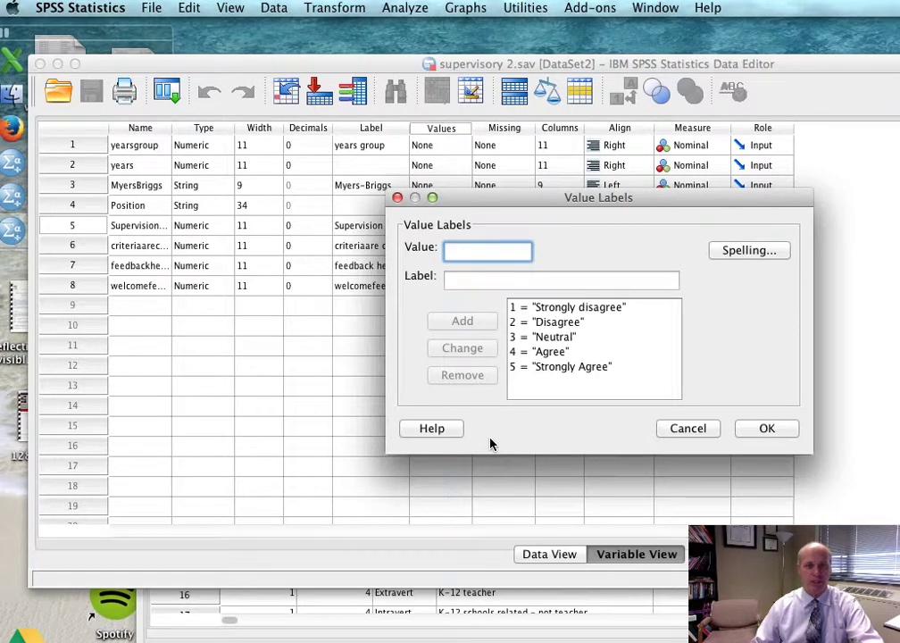
pyautogui.click(689, 428)
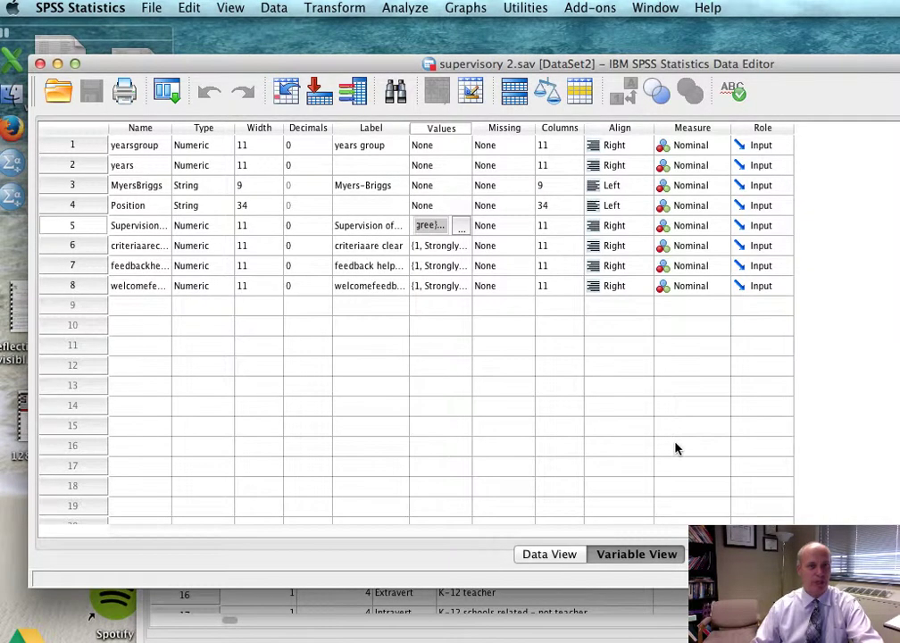
pyautogui.click(566, 556)
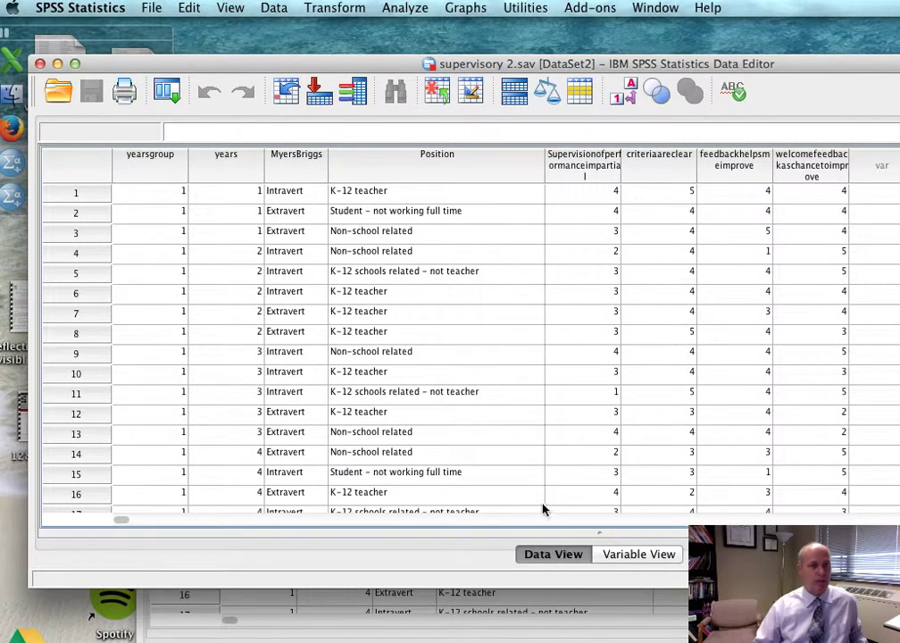
# Step: Run a Crosstabs analysis with yearsgroup as the row variable and welcomefeedbackaschancetoimprove as the column variable
pyautogui.click(404, 8)
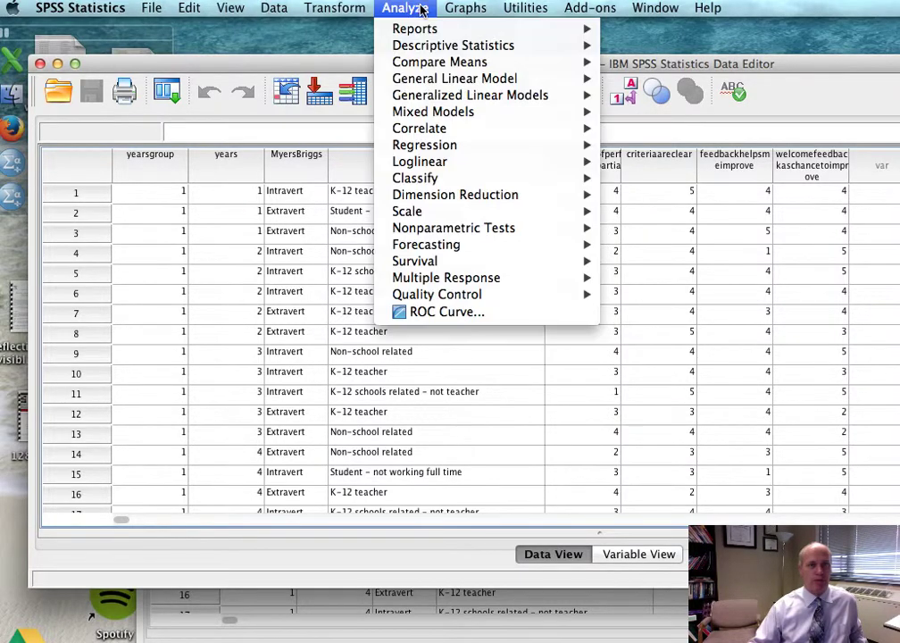
pyautogui.moveTo(435, 51)
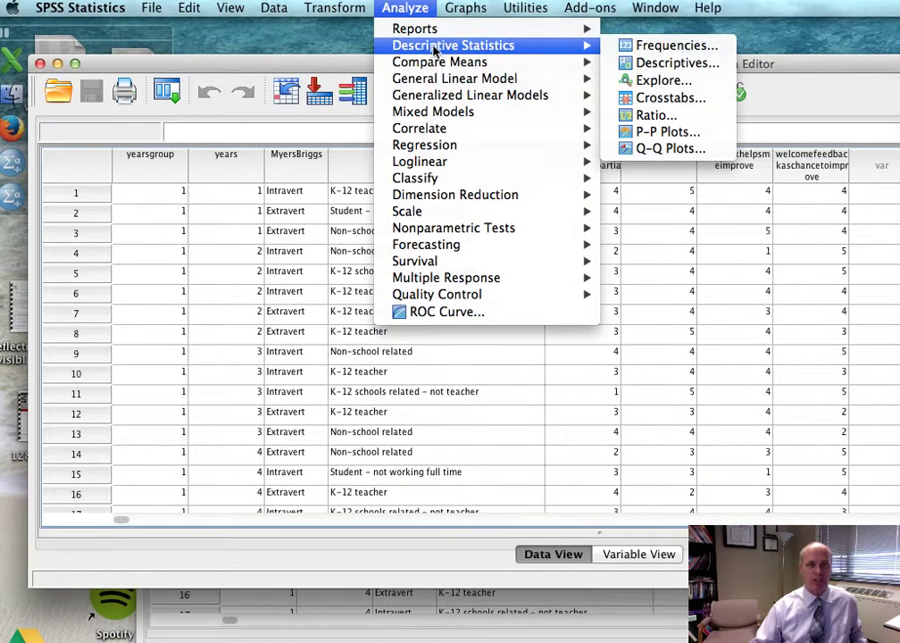
pyautogui.click(702, 101)
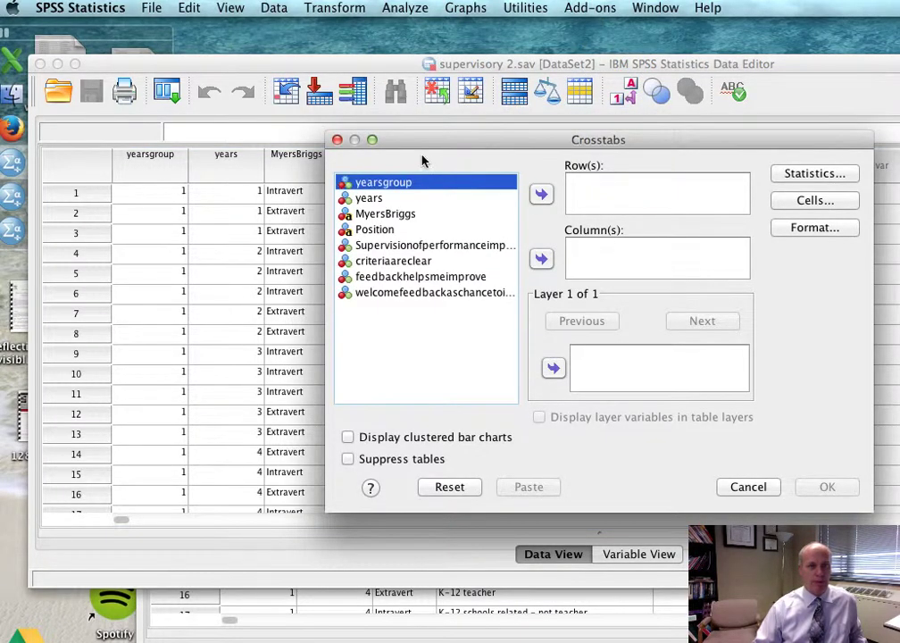
pyautogui.click(542, 195)
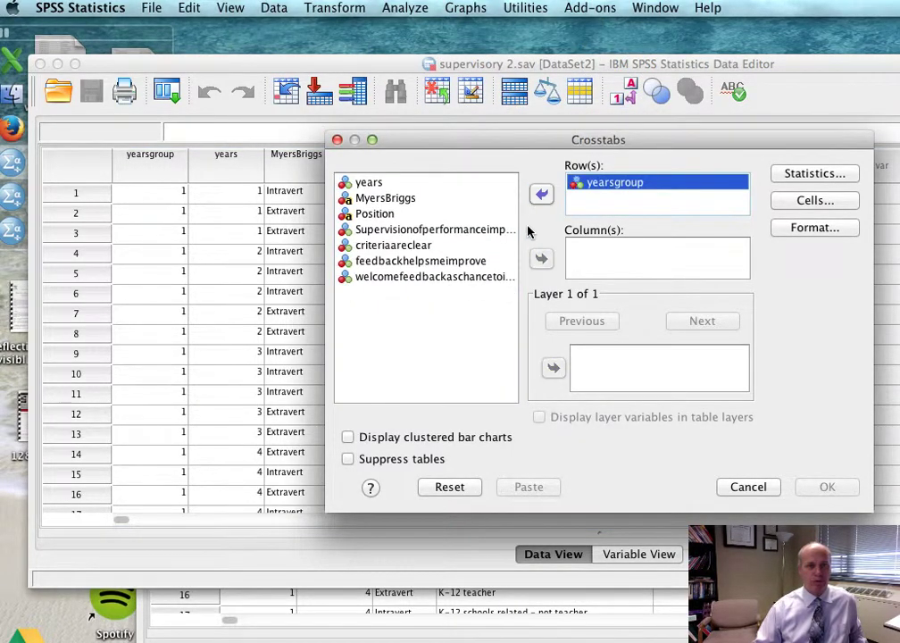
pyautogui.click(442, 230)
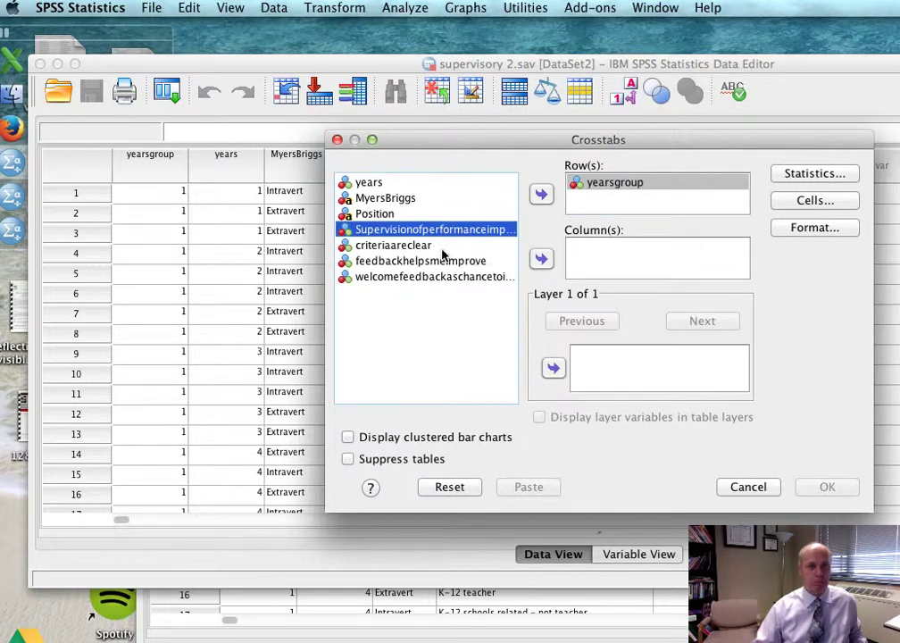
pyautogui.click(436, 280)
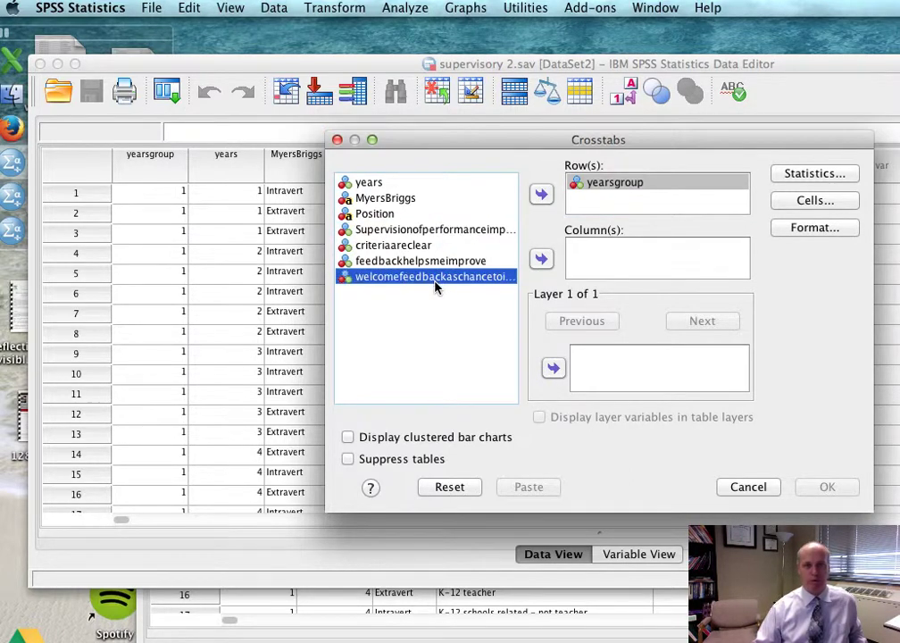
pyautogui.click(542, 259)
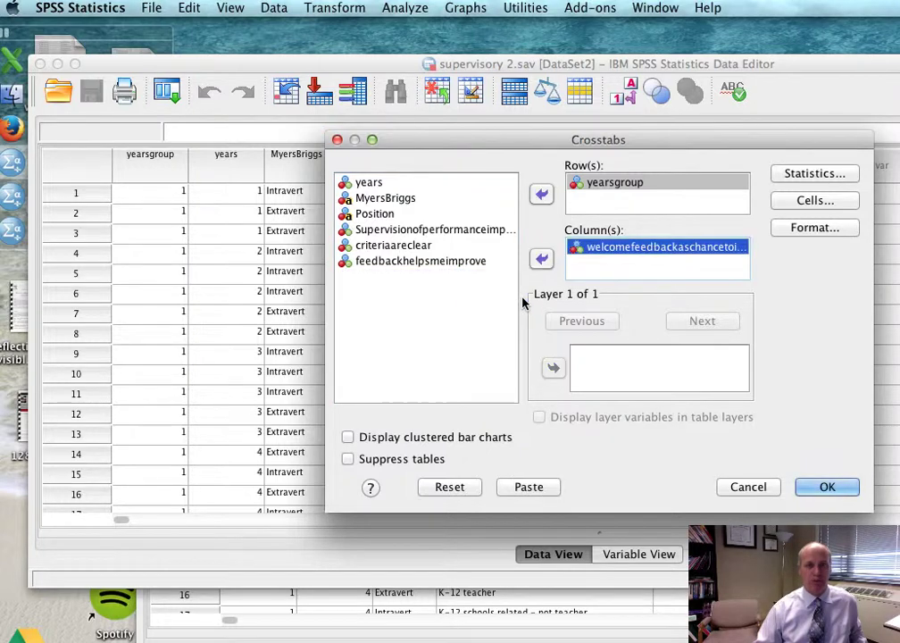
pyautogui.click(817, 488)
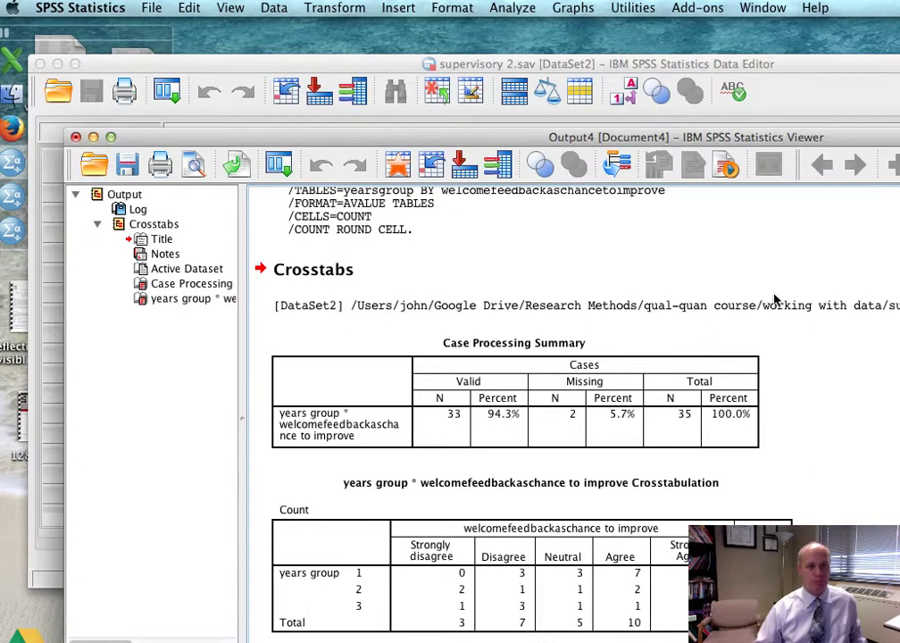
pyautogui.moveTo(743, 138); pyautogui.dragTo(706, 43)
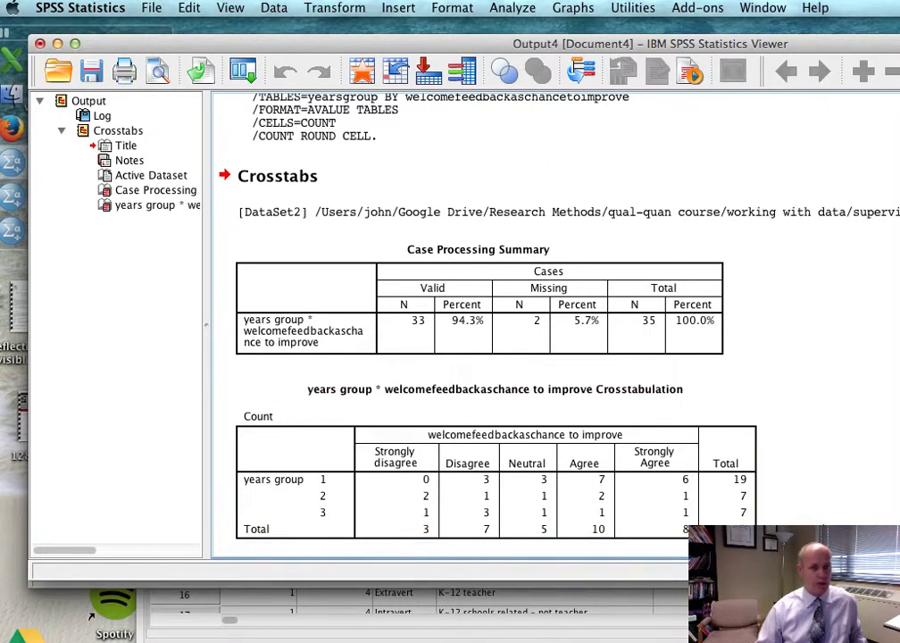
# Step: Examine the years group crosstabulation of feedback ratings together with its Case Processing Summary
pyautogui.click(502, 497)
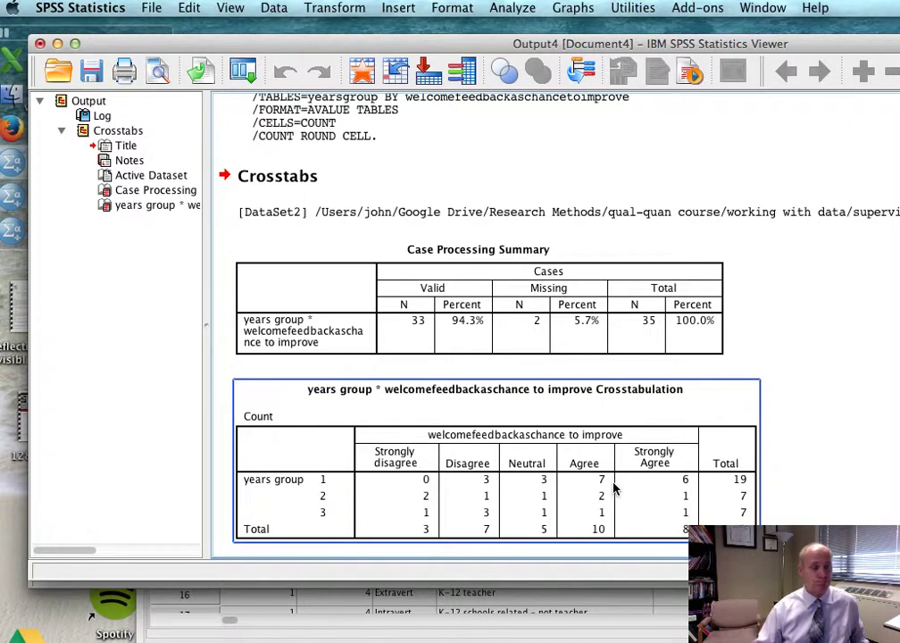
pyautogui.click(498, 337)
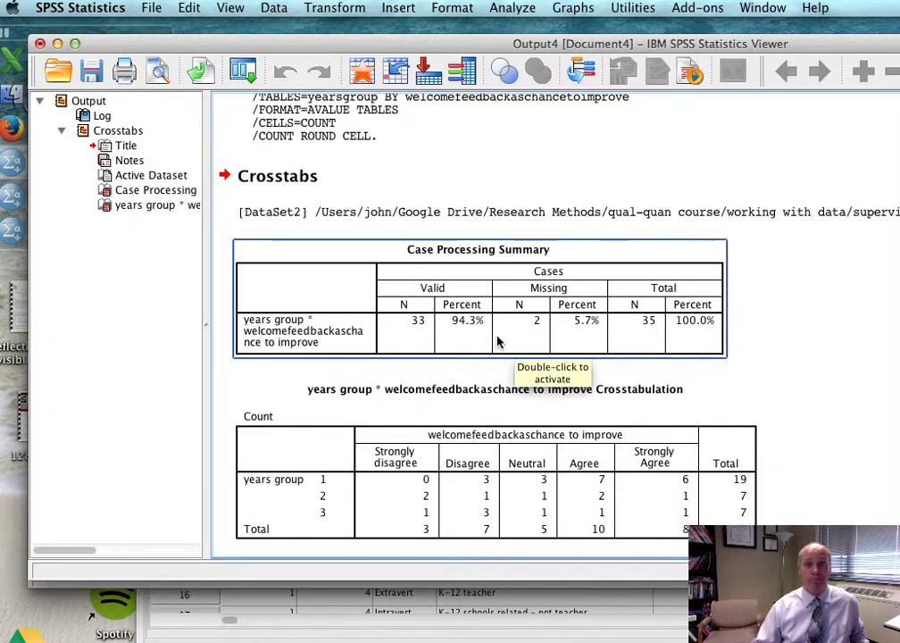
pyautogui.click(581, 386)
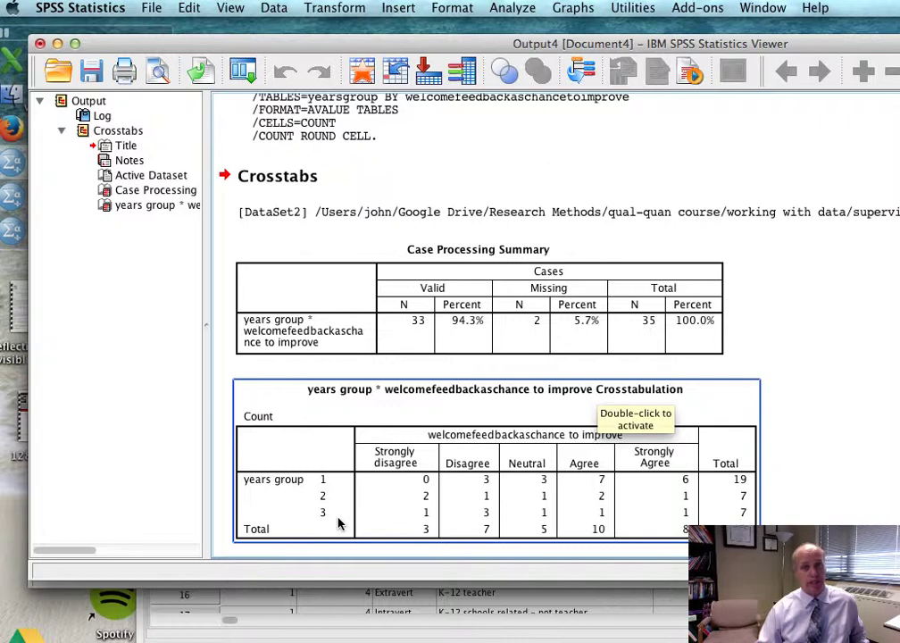
# Step: Run Crosstabs again with MyersBriggs replacing yearsgroup as the row variable, keeping welcomefeedbackaschancetoimprove as the column variable, and select the resulting crosstabulation
pyautogui.click(513, 8)
pyautogui.moveTo(529, 52)
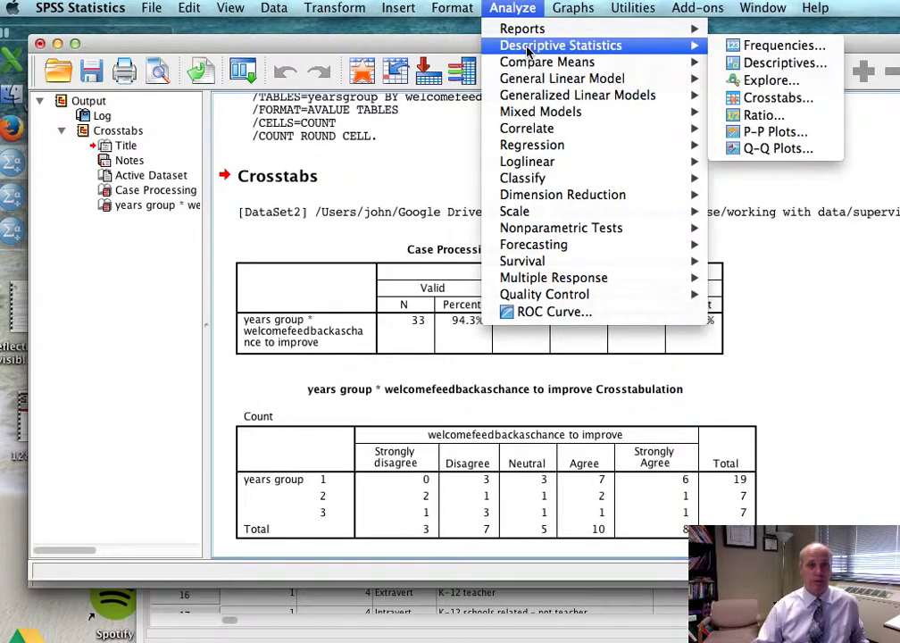
pyautogui.click(750, 97)
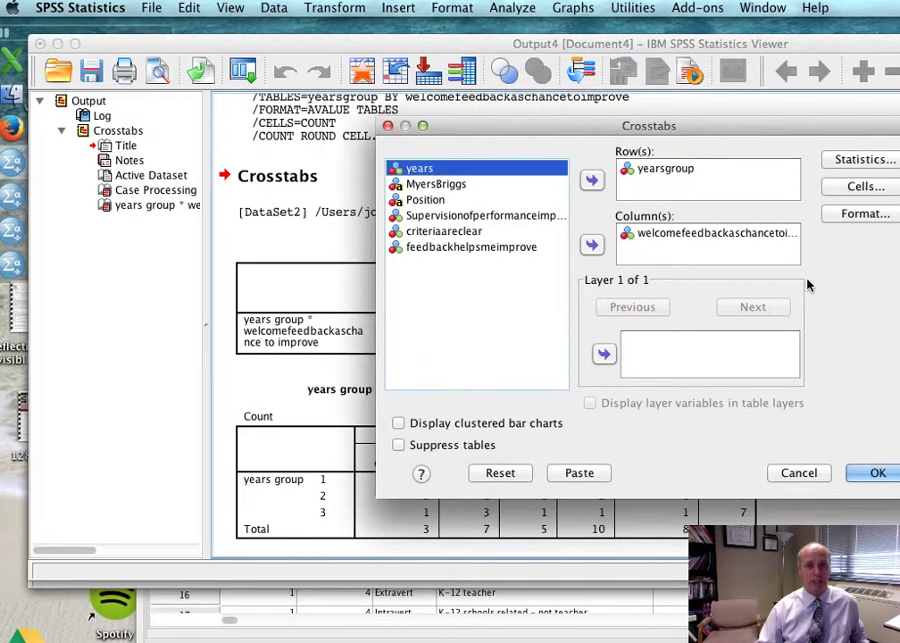
pyautogui.click(667, 170)
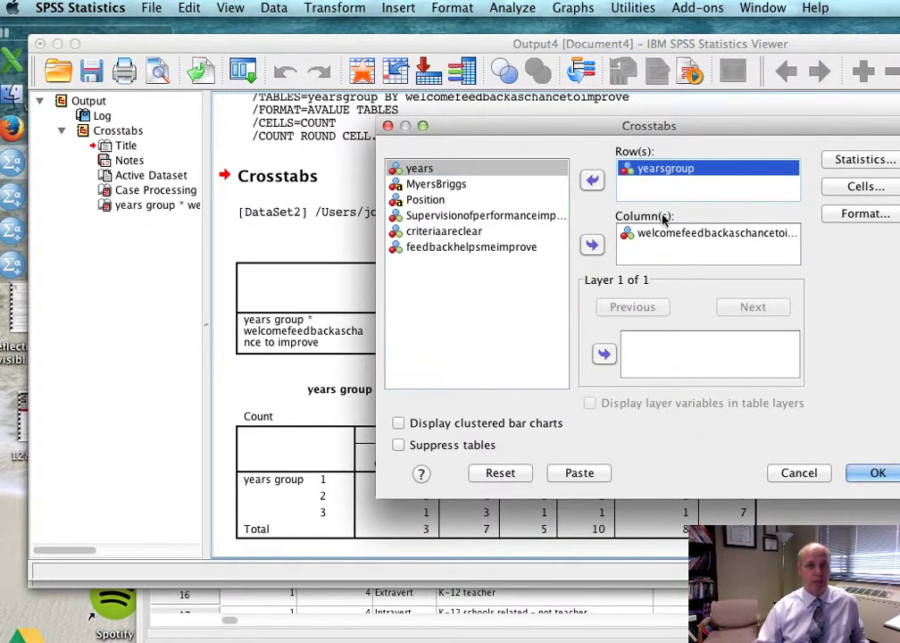
pyautogui.click(591, 179)
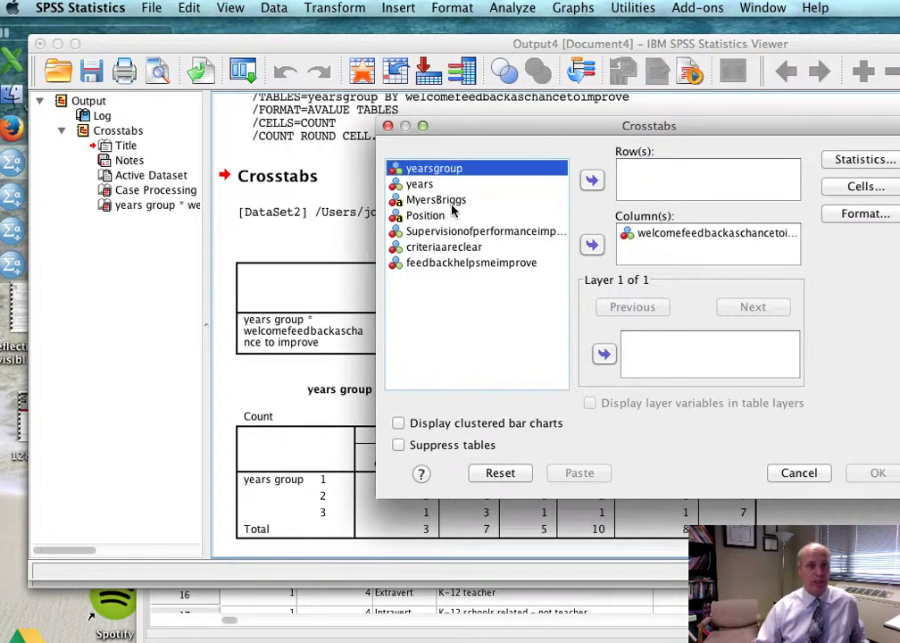
pyautogui.click(436, 200)
pyautogui.click(592, 179)
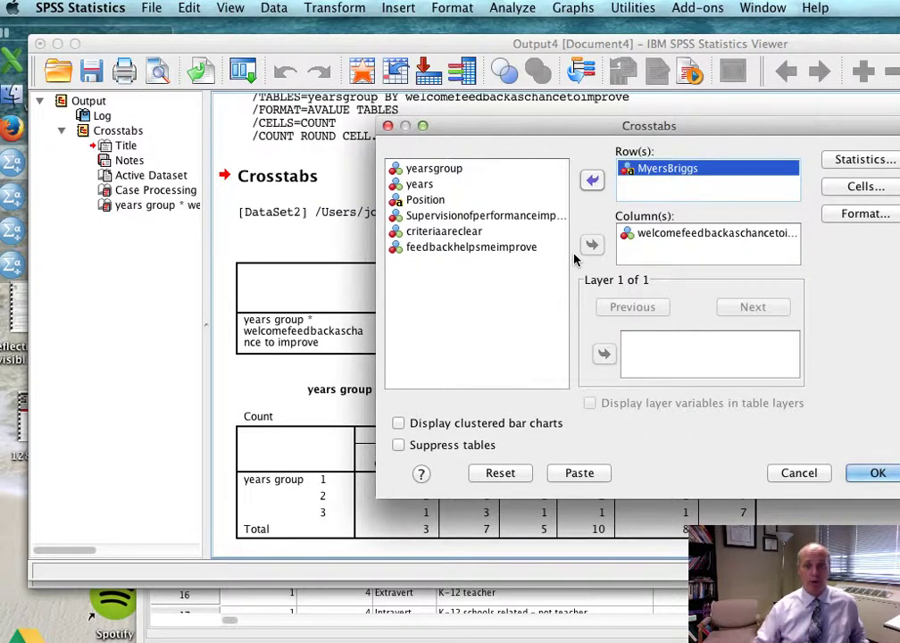
pyautogui.click(884, 474)
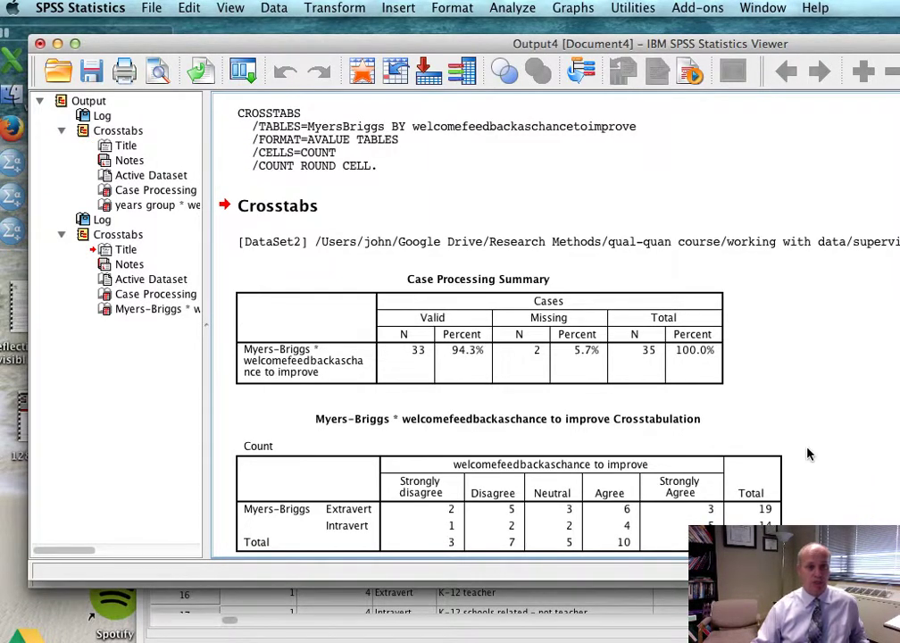
pyautogui.click(708, 508)
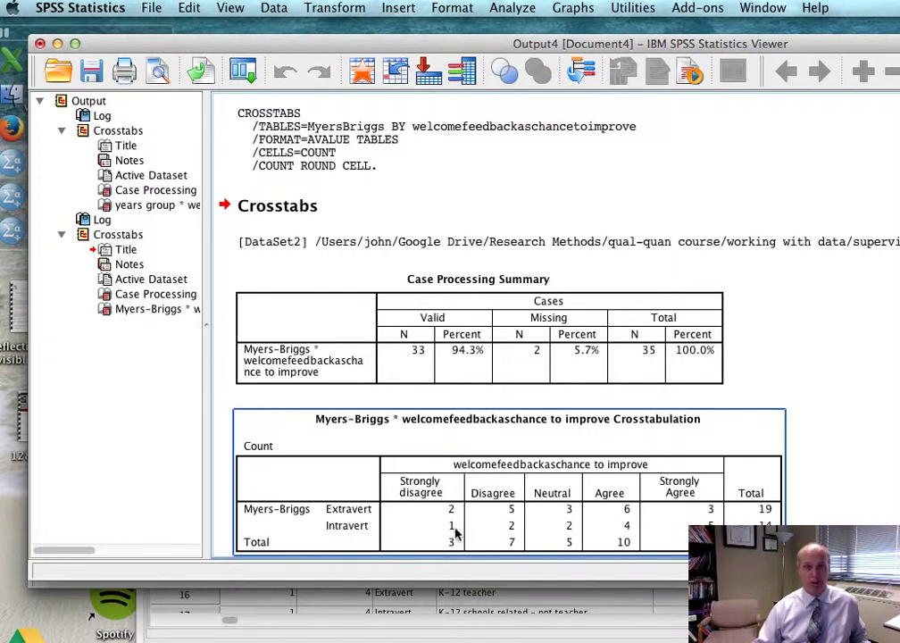
# Step: Switch to Supervisory data.xlsx in Excel and create a PivotTable from the entire Form Responses 1 sheet, dismissing the introductory tip
pyautogui.click(32, 34)
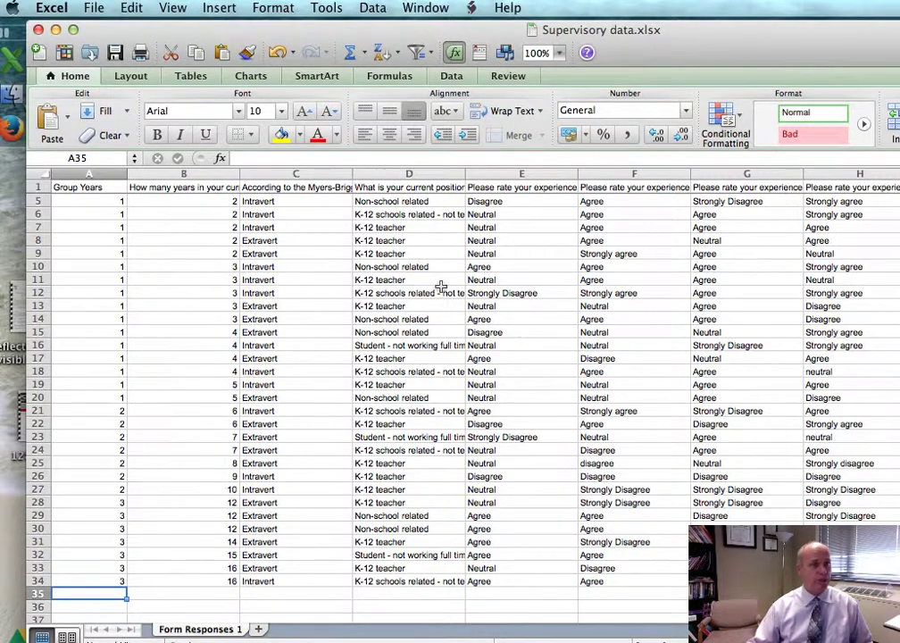
pyautogui.click(40, 174)
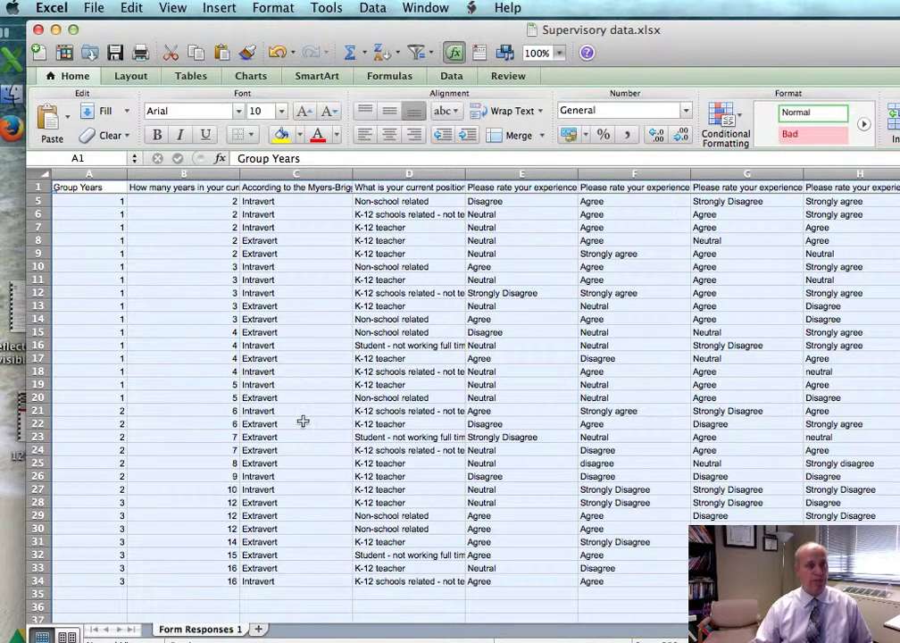
pyautogui.click(451, 76)
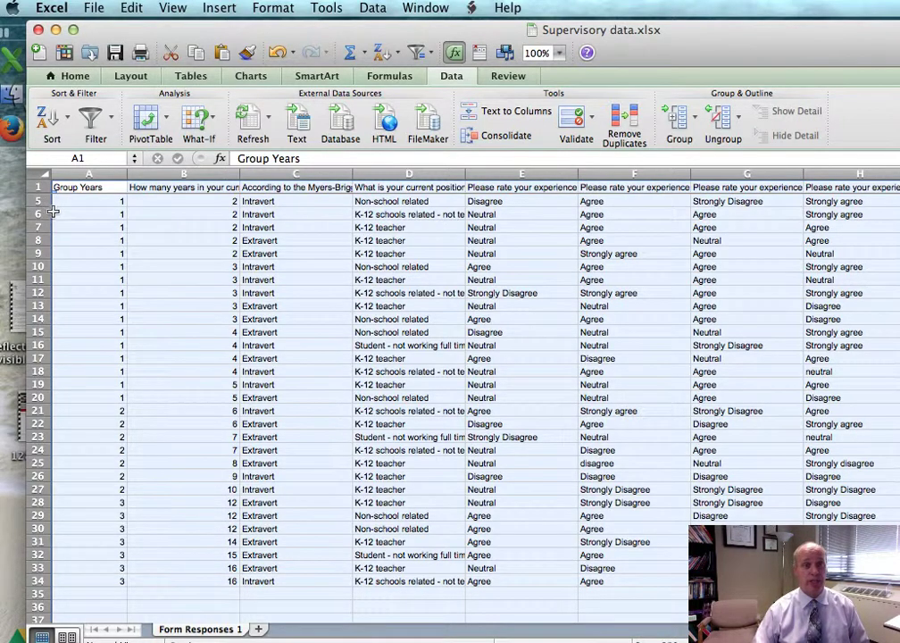
pyautogui.click(146, 117)
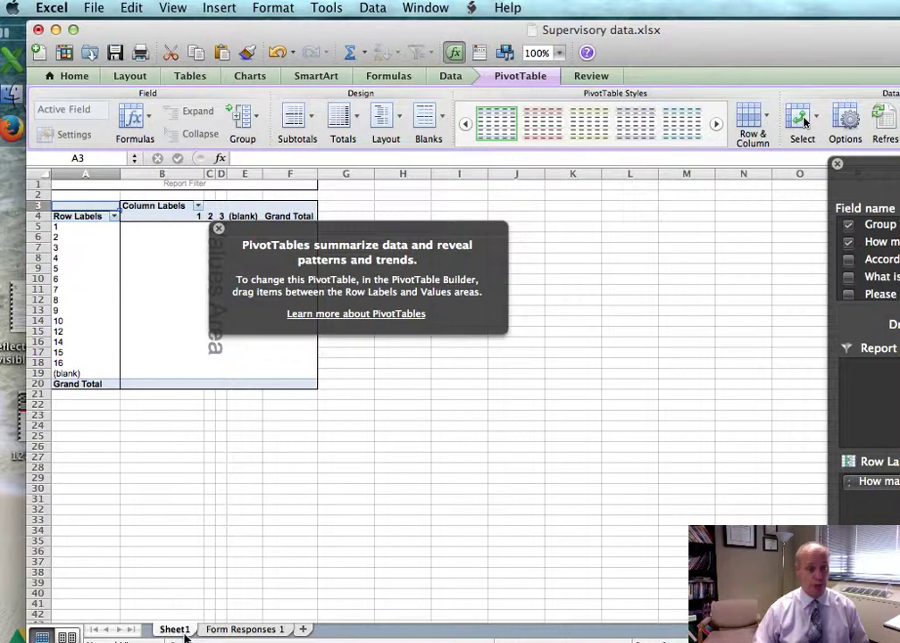
pyautogui.click(219, 229)
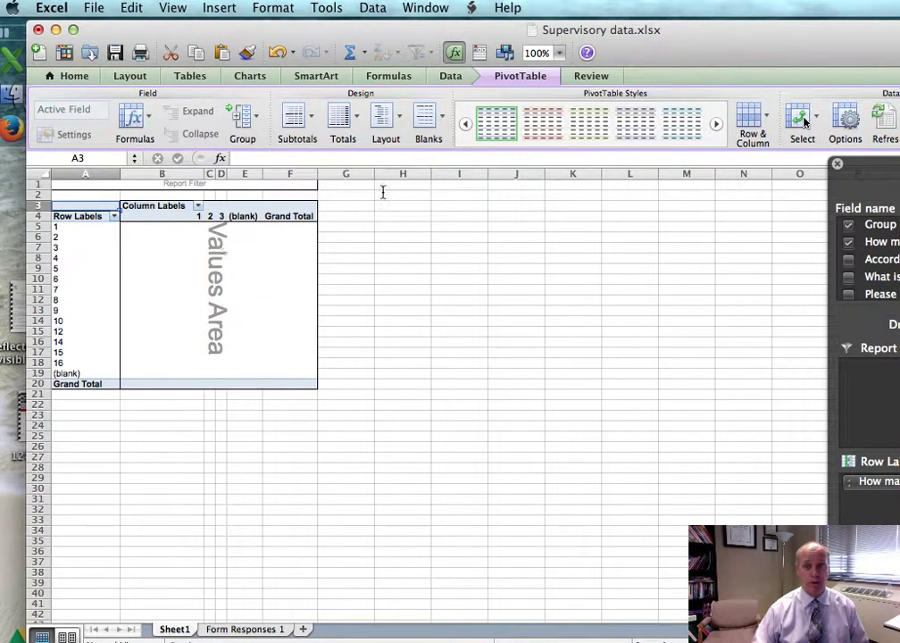
# Step: Remove the years in current position field from the PivotTable rows and move Group Years from the columns to the rows
pyautogui.moveTo(892, 175); pyautogui.dragTo(634, 175)
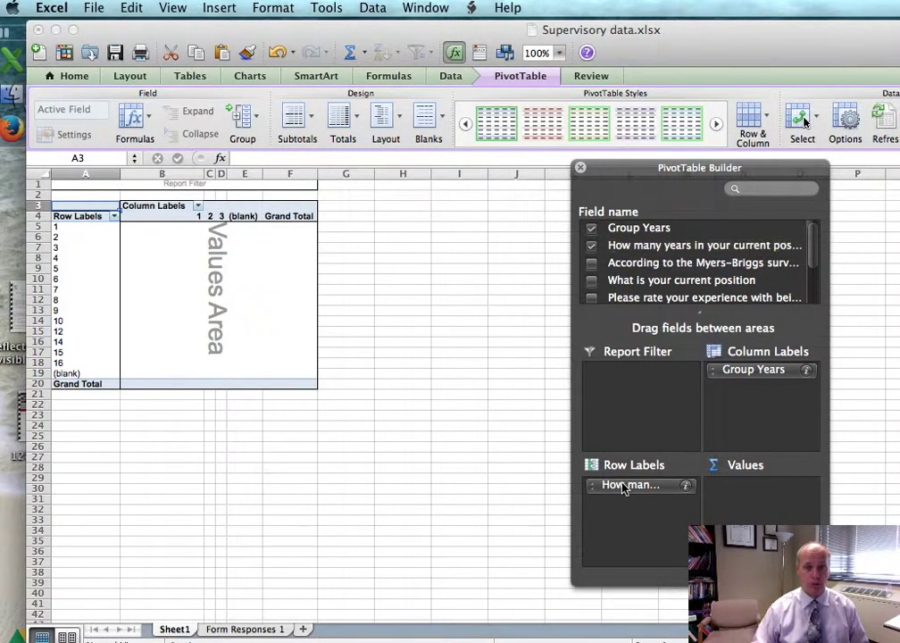
pyautogui.moveTo(625, 485); pyautogui.dragTo(496, 483)
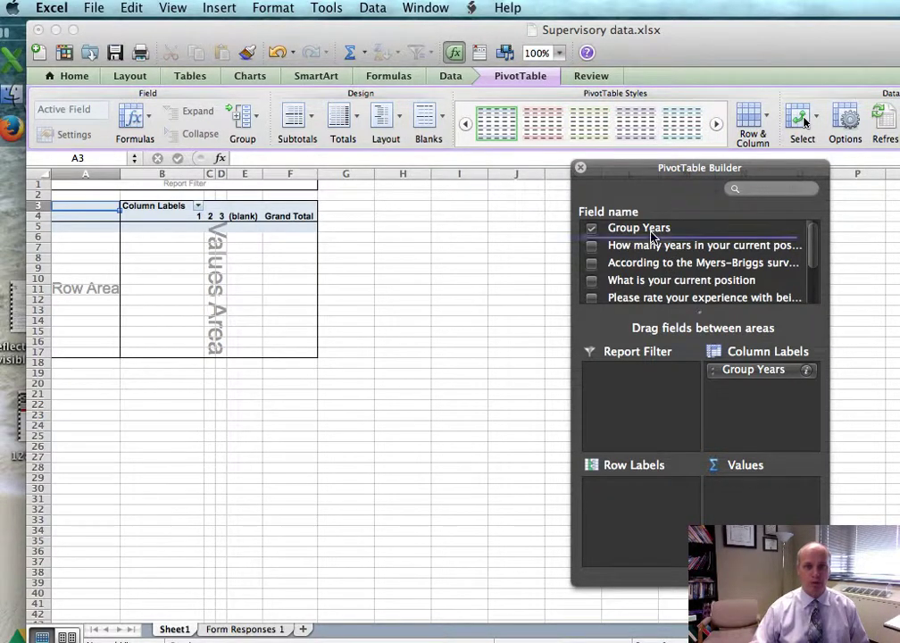
pyautogui.moveTo(656, 231); pyautogui.dragTo(645, 487)
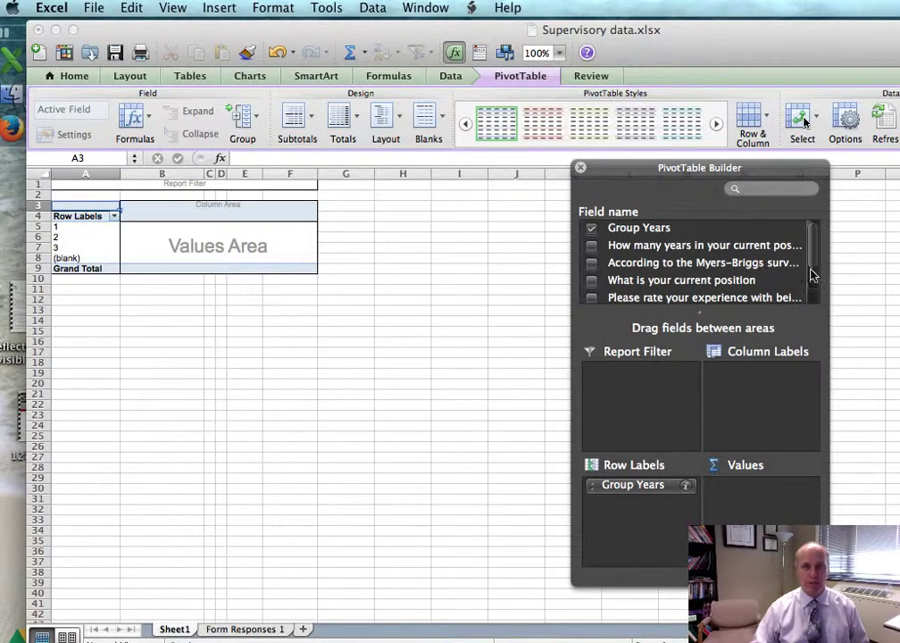
# Step: Use the "I welcome evaluation of performance as a chance to improve" rating as the PivotTable's column labels and as its values, summarized by Count
pyautogui.moveTo(818, 262); pyautogui.dragTo(814, 302)
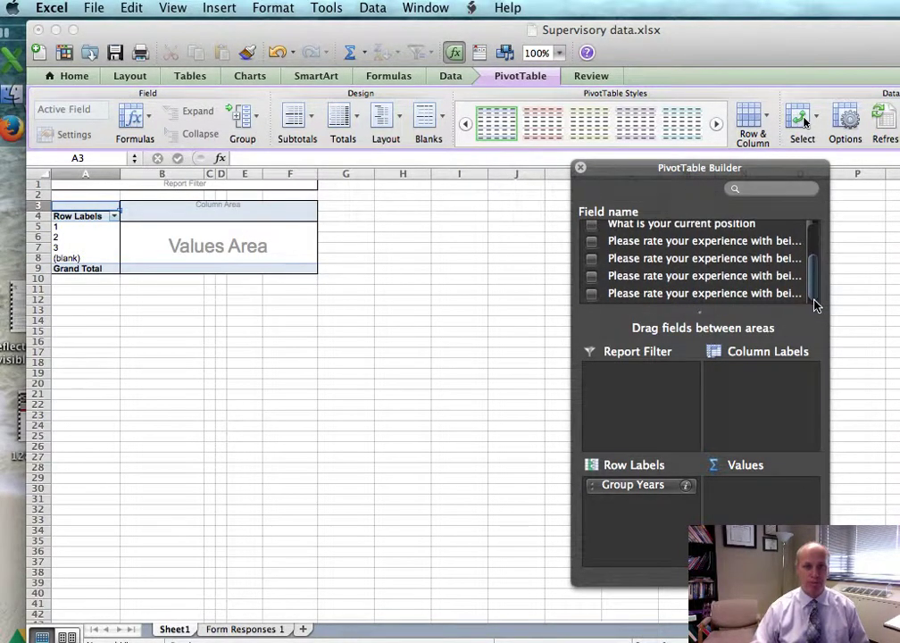
pyautogui.click(749, 297)
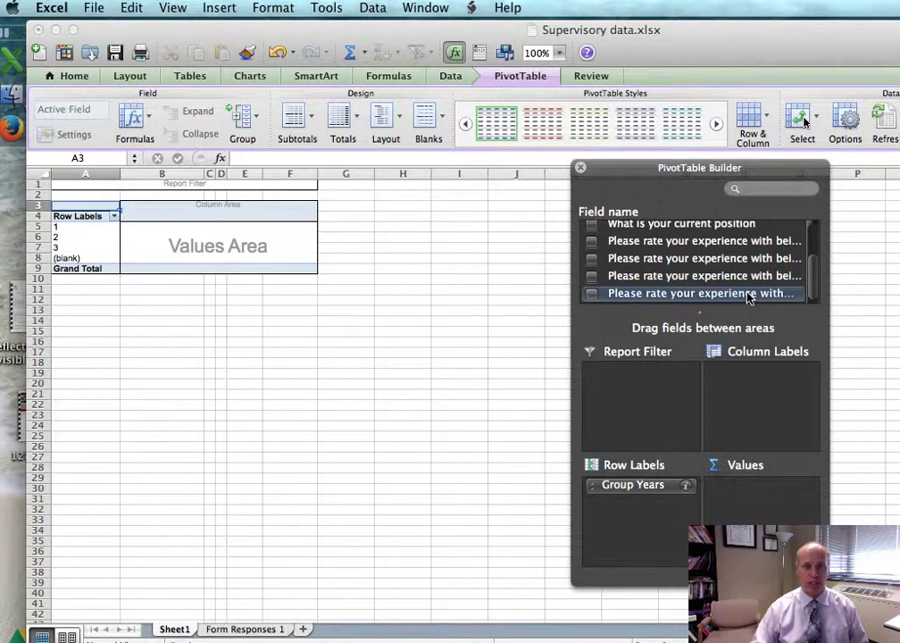
pyautogui.moveTo(749, 298); pyautogui.dragTo(752, 379)
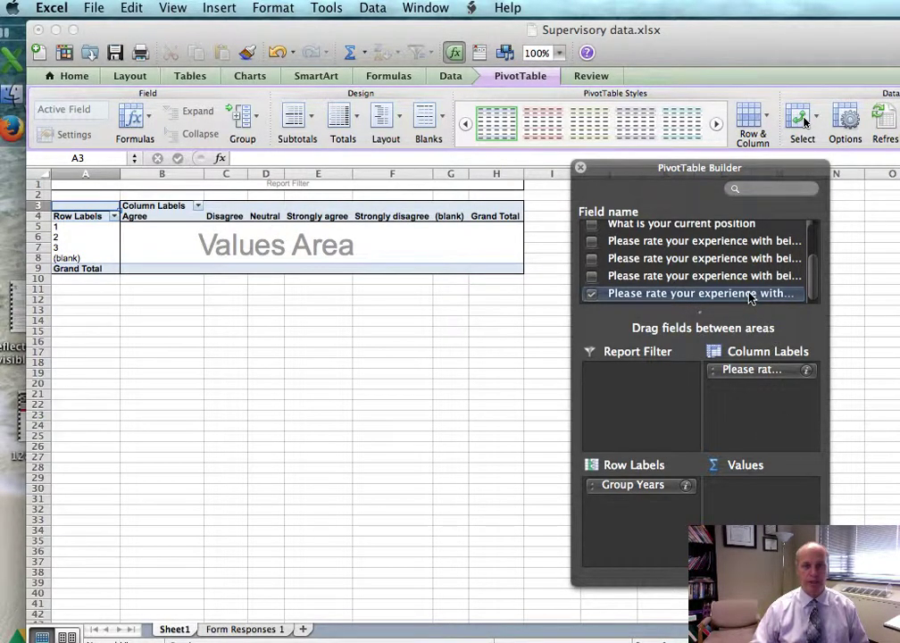
pyautogui.moveTo(750, 298); pyautogui.dragTo(747, 490)
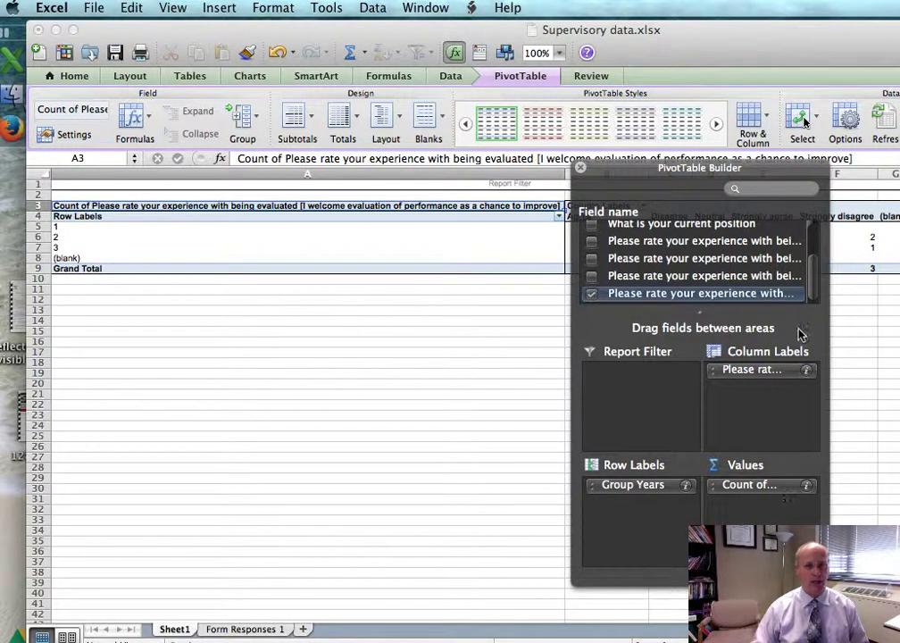
pyautogui.click(807, 488)
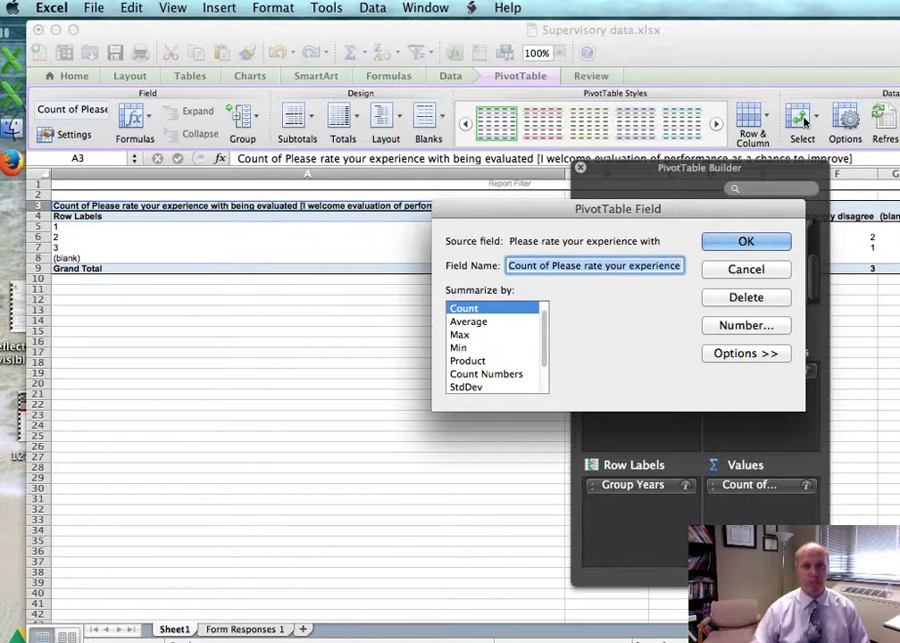
pyautogui.click(762, 268)
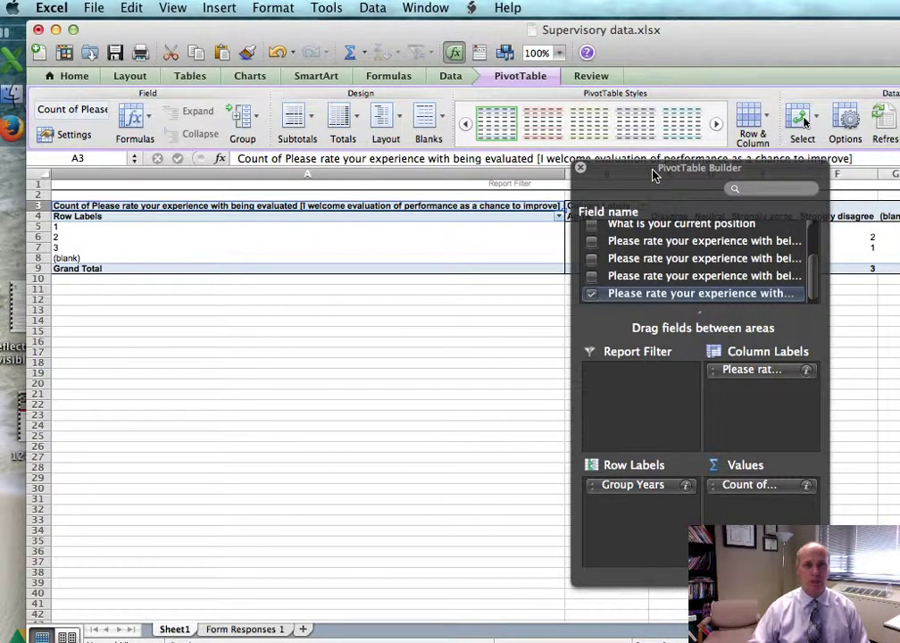
# Step: Move the PivotTable Builder aside and narrow column A so the whole table fits in view
pyautogui.moveTo(654, 173); pyautogui.dragTo(899, 245)
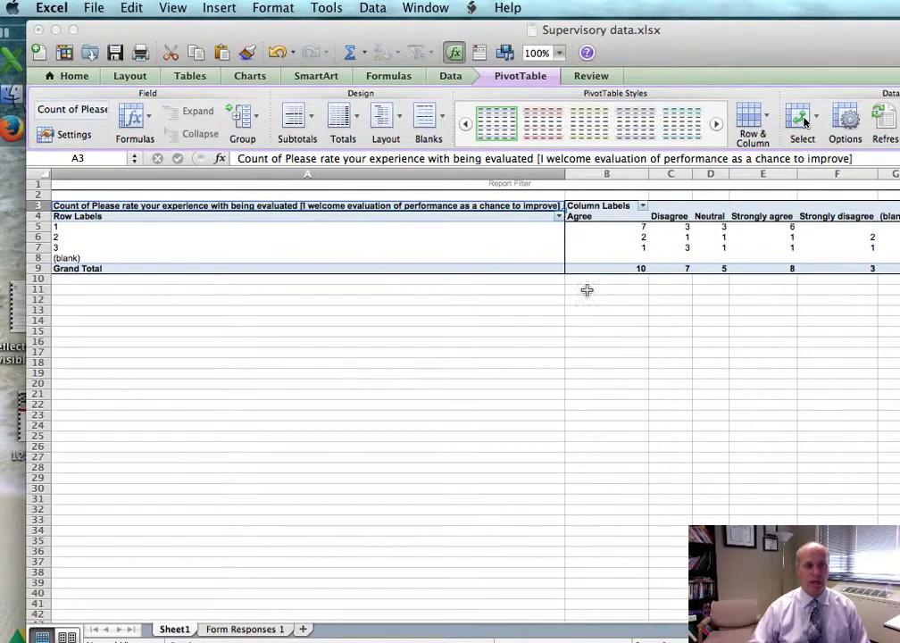
pyautogui.moveTo(564, 174); pyautogui.dragTo(117, 191)
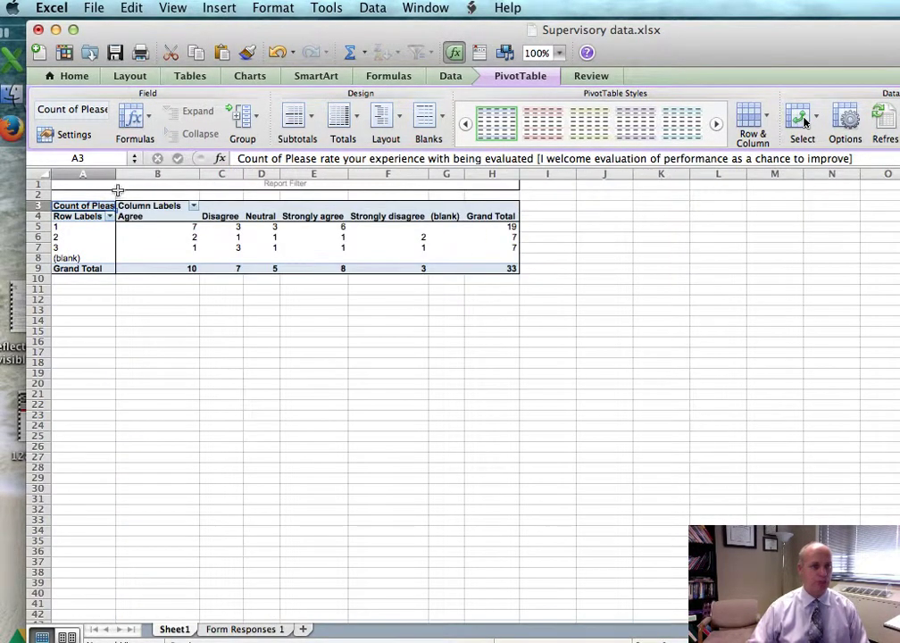
pyautogui.click(306, 350)
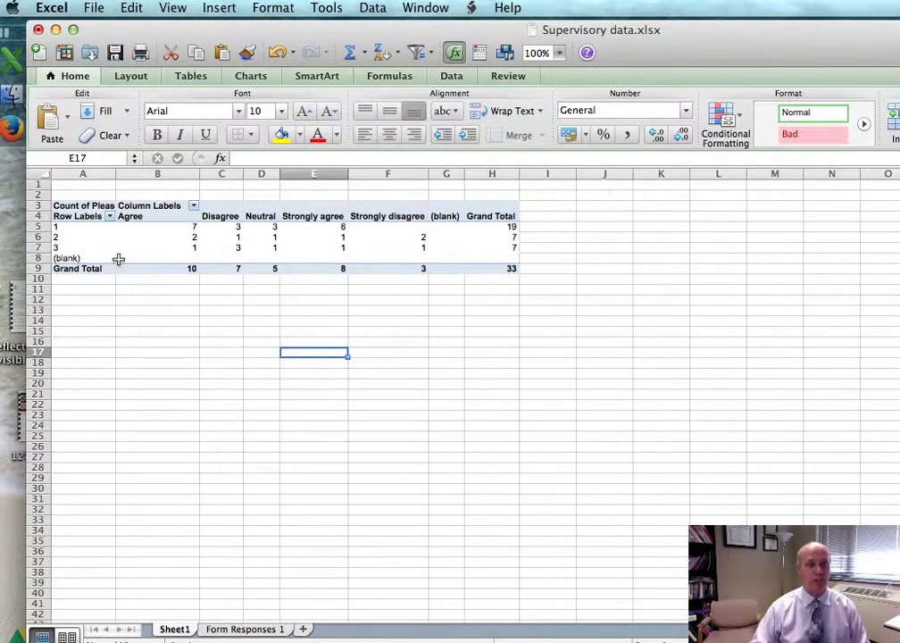
# Step: Add the Myers-Briggs Introvert or Extravert field as the PivotTable's report filter
pyautogui.click(234, 248)
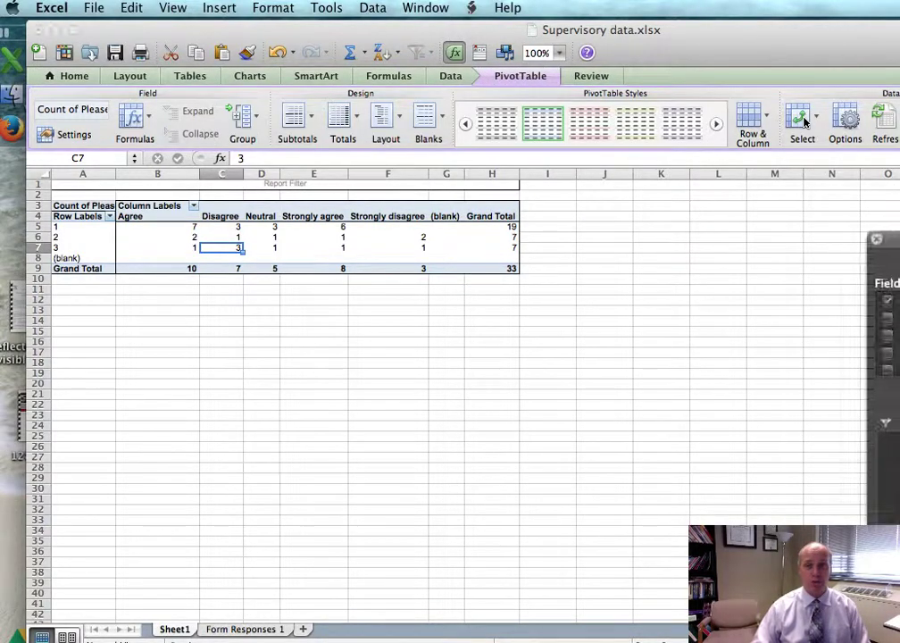
pyautogui.moveTo(740, 206); pyautogui.dragTo(735, 195)
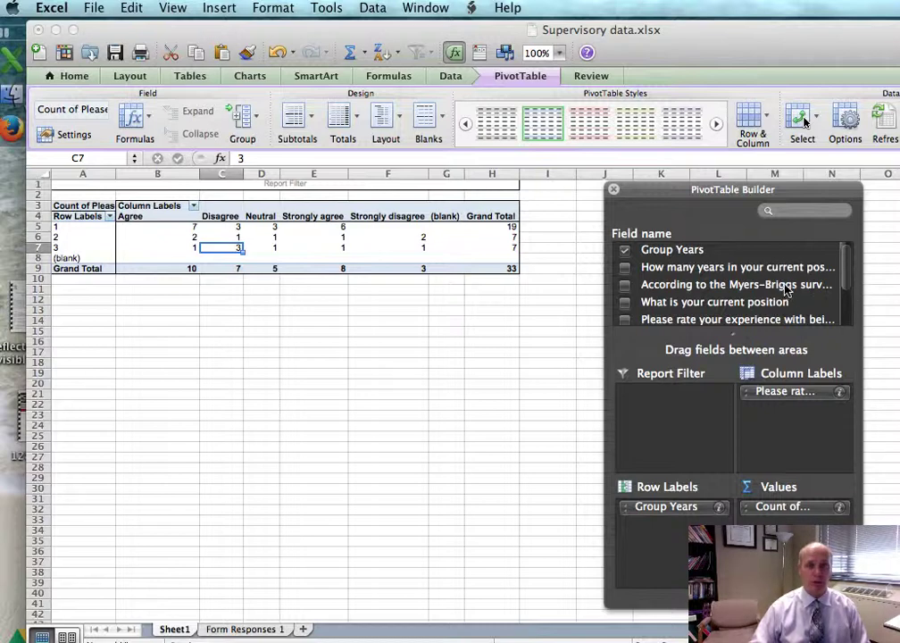
pyautogui.moveTo(768, 284); pyautogui.dragTo(659, 398)
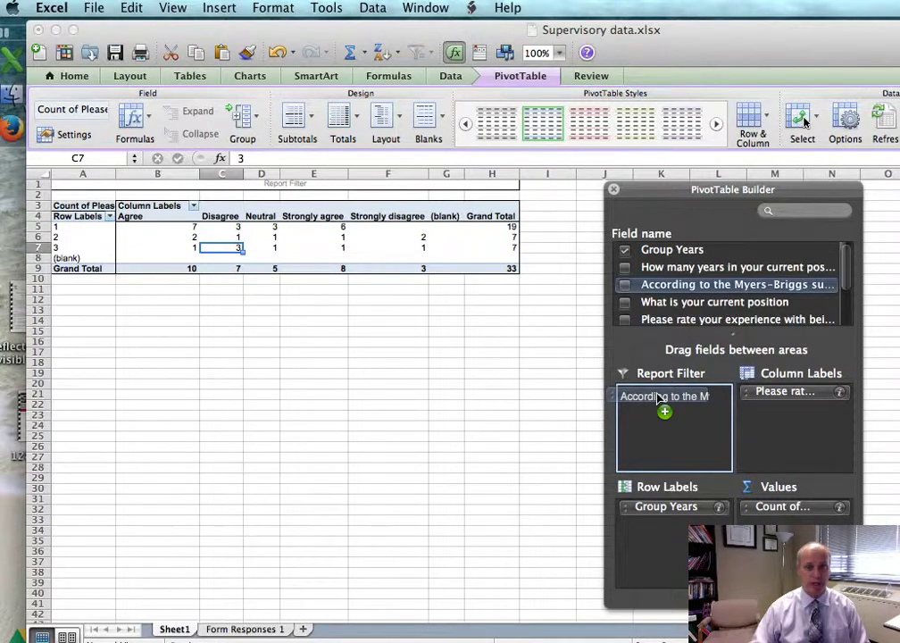
pyautogui.moveTo(659, 399); pyautogui.dragTo(659, 402)
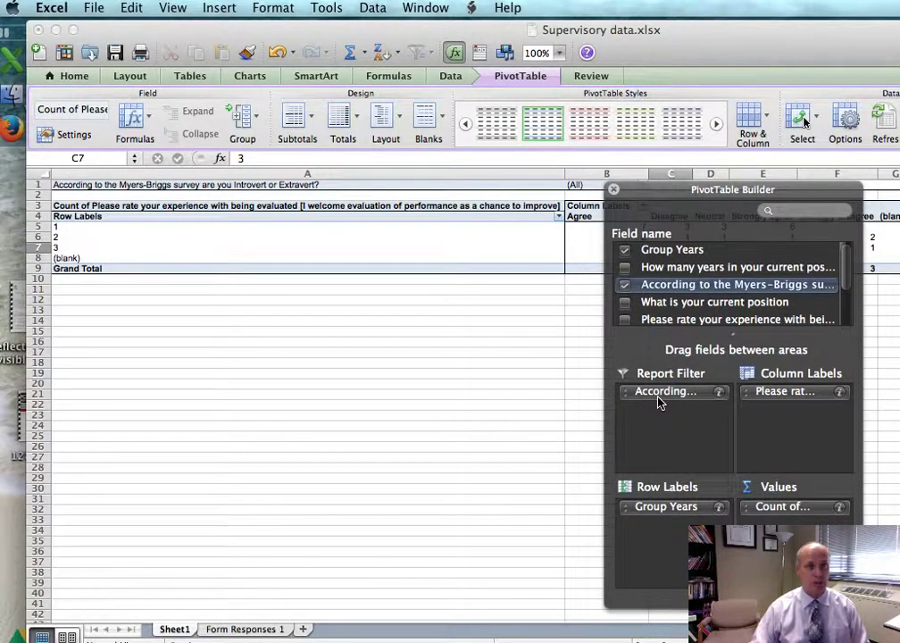
# Step: Filter the PivotTable to show only Extravert respondents and narrow column A so the whole table is in view
pyautogui.moveTo(647, 195); pyautogui.dragTo(874, 209)
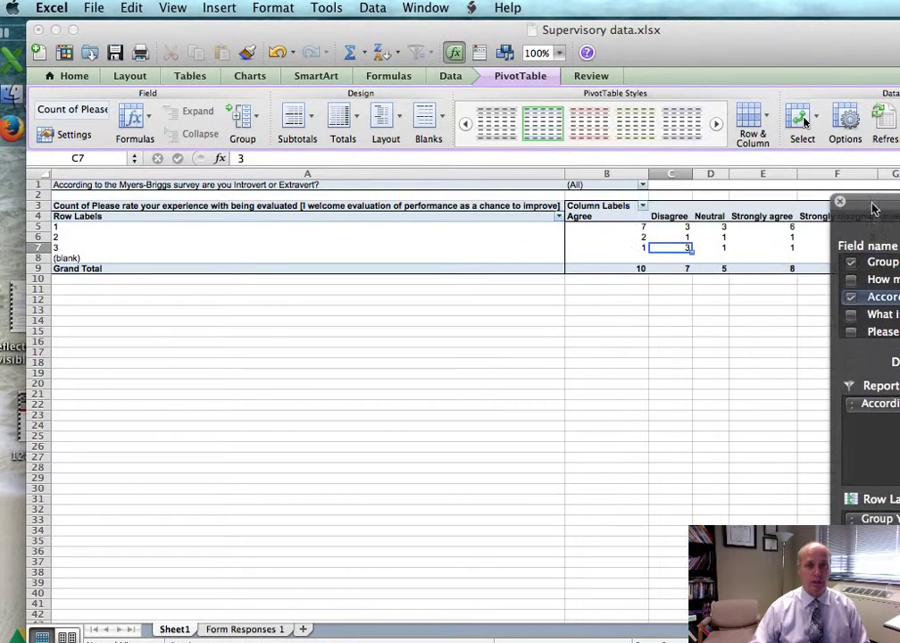
pyautogui.click(643, 185)
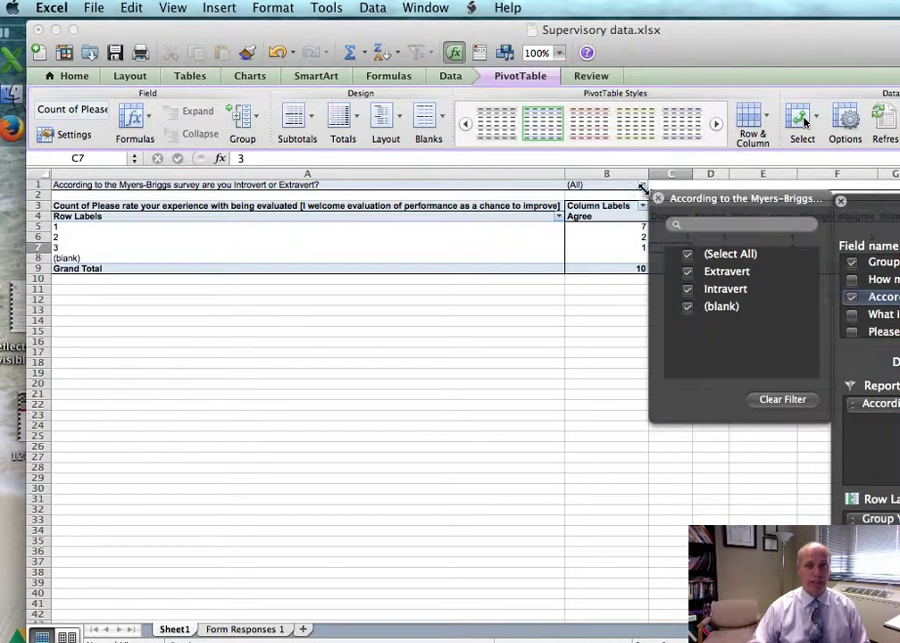
pyautogui.click(688, 256)
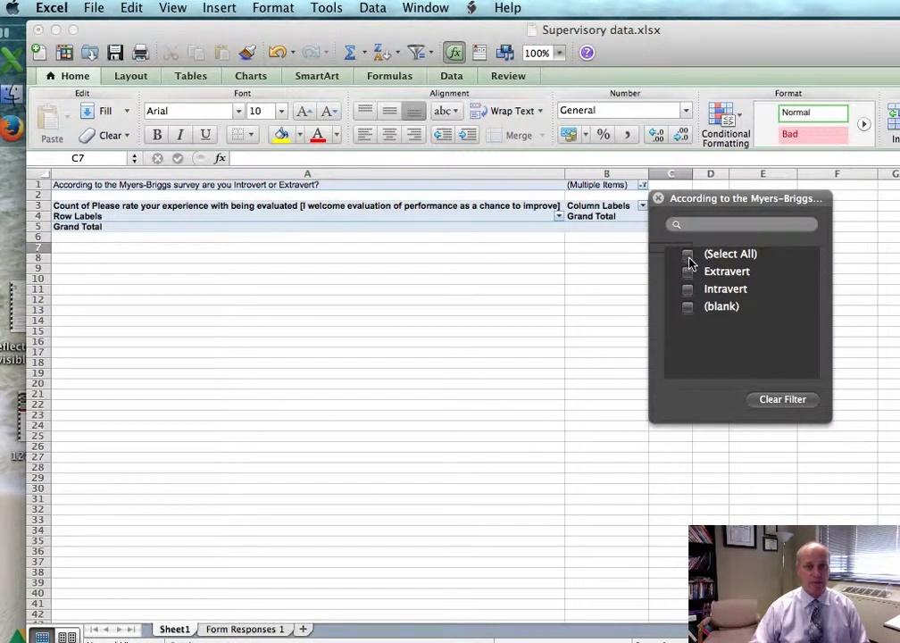
pyautogui.click(688, 273)
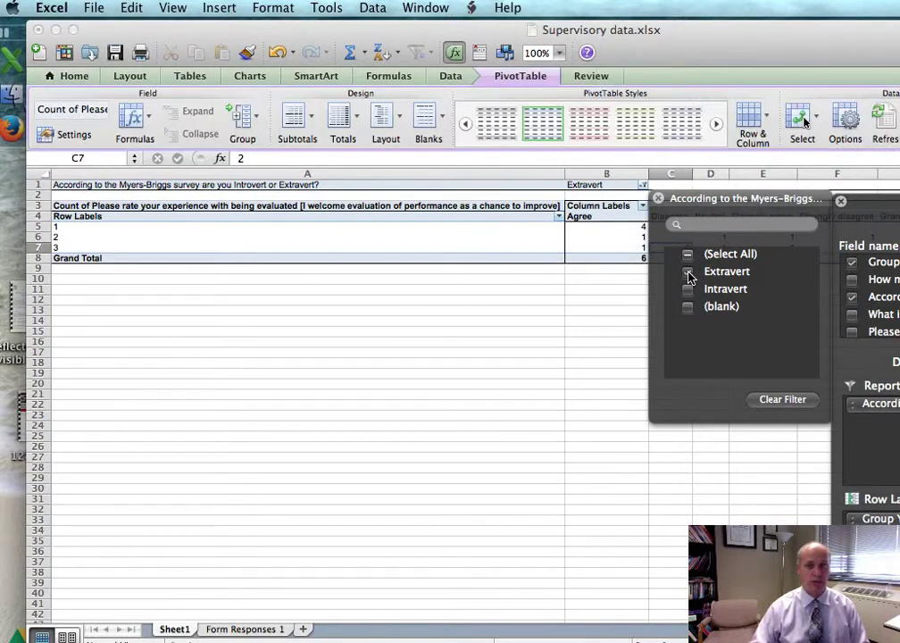
pyautogui.moveTo(700, 200); pyautogui.dragTo(775, 328)
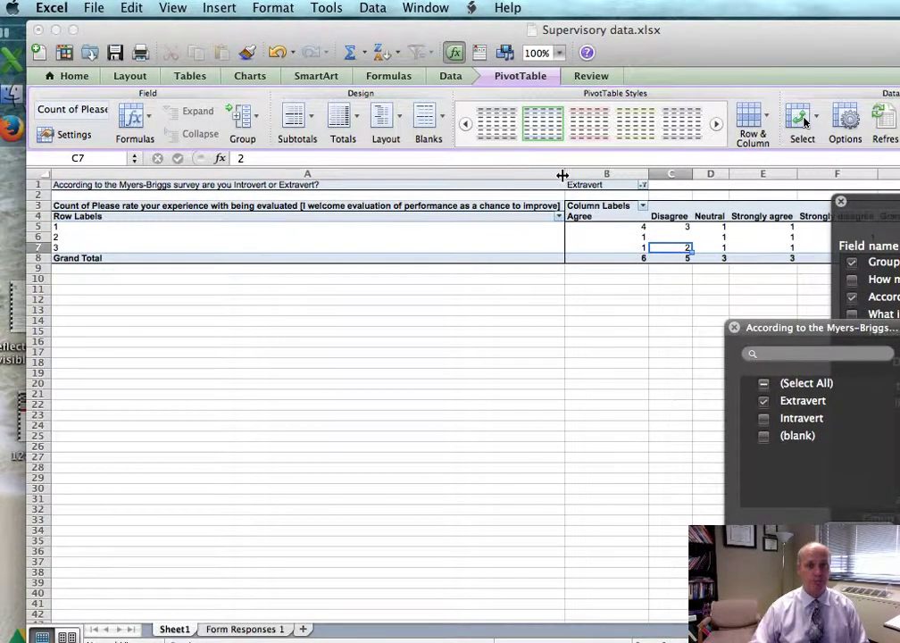
pyautogui.moveTo(563, 175); pyautogui.dragTo(157, 176)
pyautogui.click(445, 444)
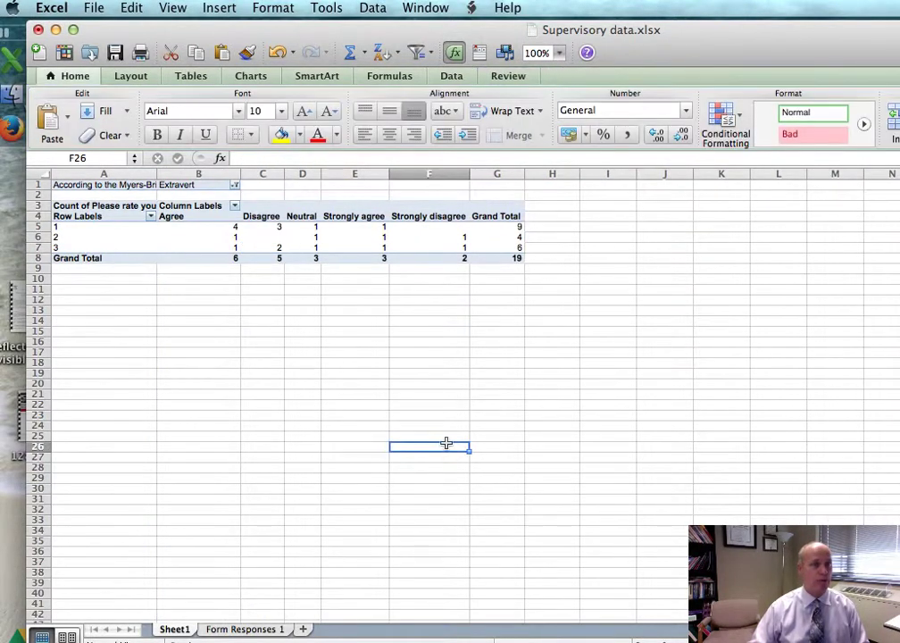